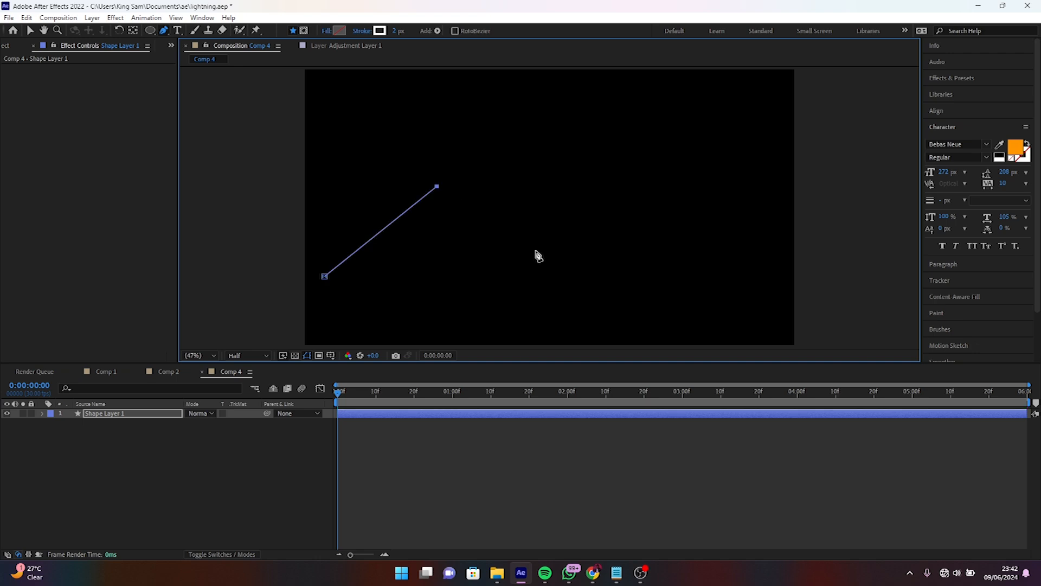
- Complete the zigzag path with three more corner points across the frame and set its stroke width to 9 px
left_click(551, 273)
left_click(654, 186)
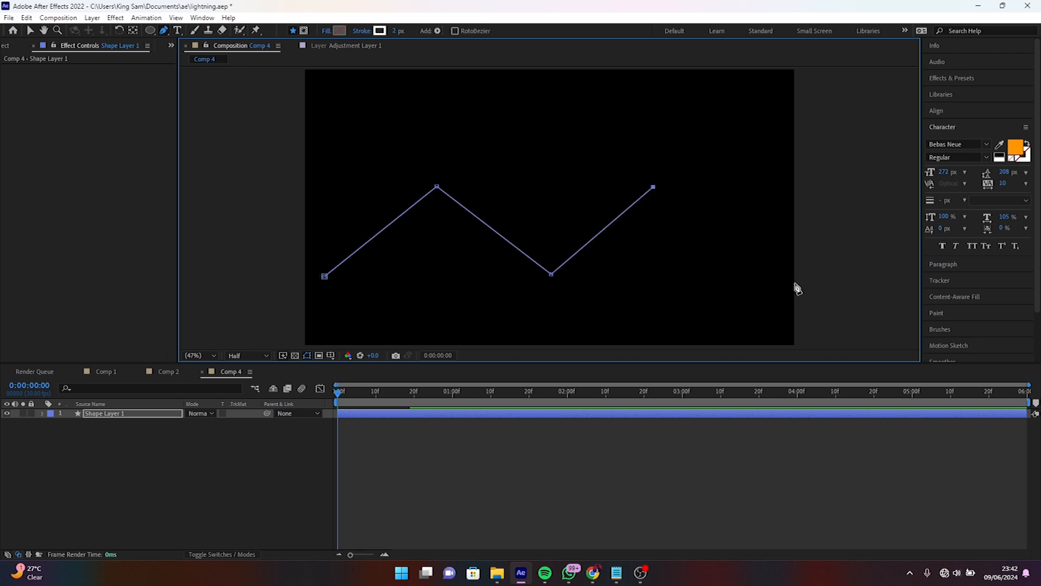
left_click(774, 280)
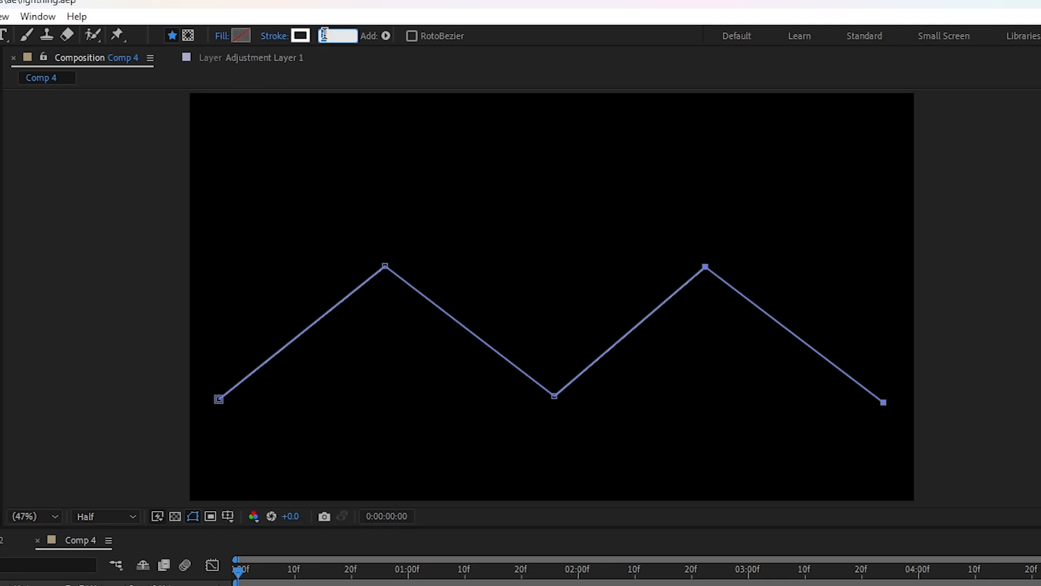
type("9")
key("Return")
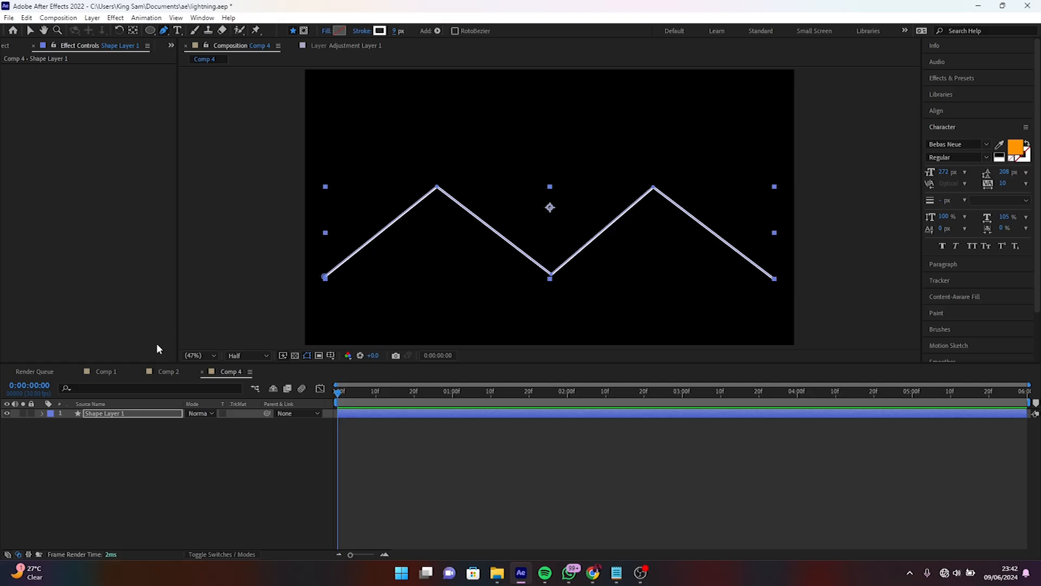
- Add a Trim Paths operator to the contents of the zigzag's shape layer
left_click(111, 410)
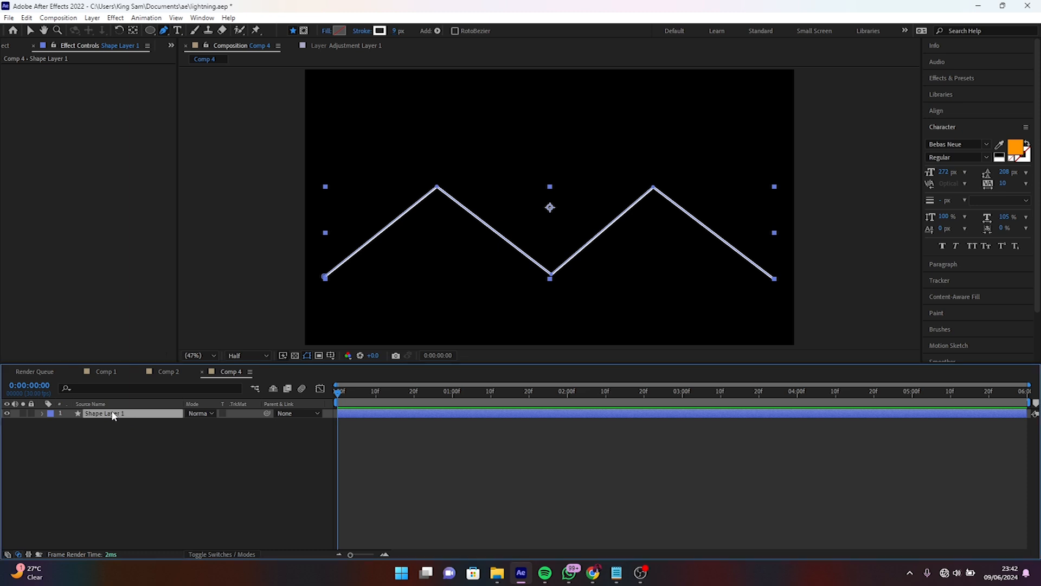
left_click(42, 412)
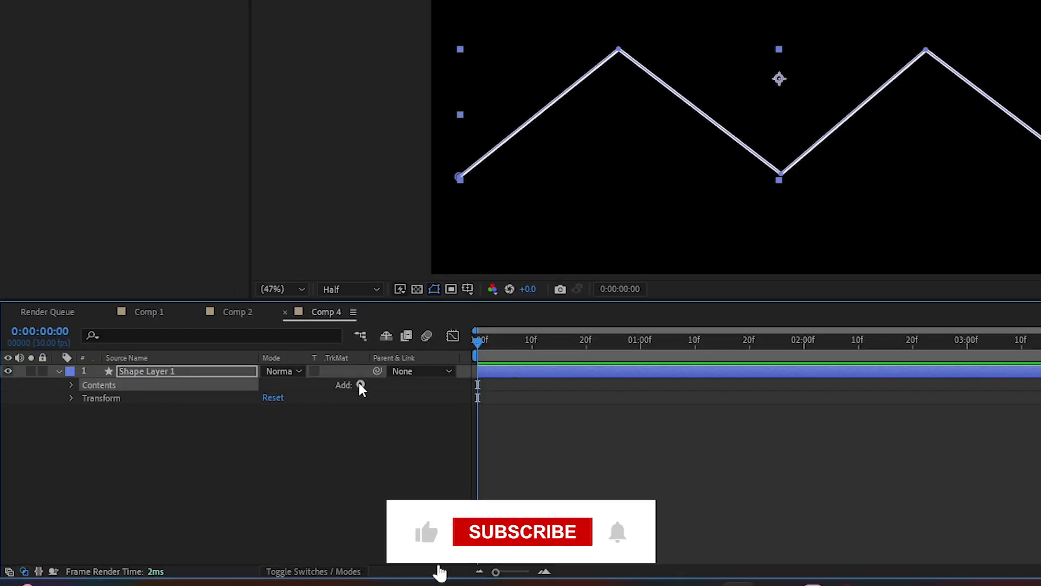
left_click(360, 384)
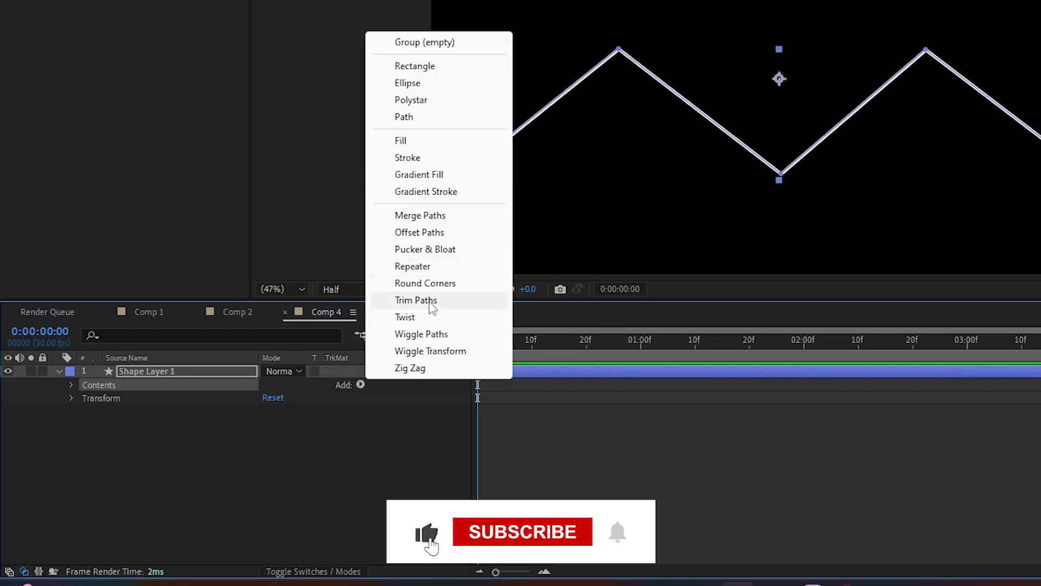
left_click(428, 299)
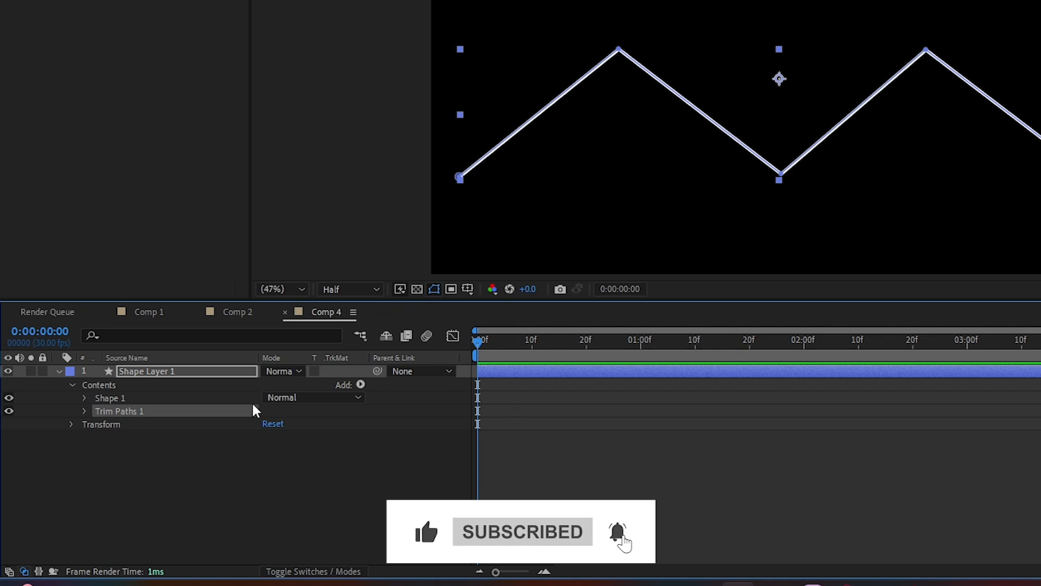
- Keyframe the Trim Paths End value at 0% on the first frame and 100% at 0:00:01:08
left_click(83, 411)
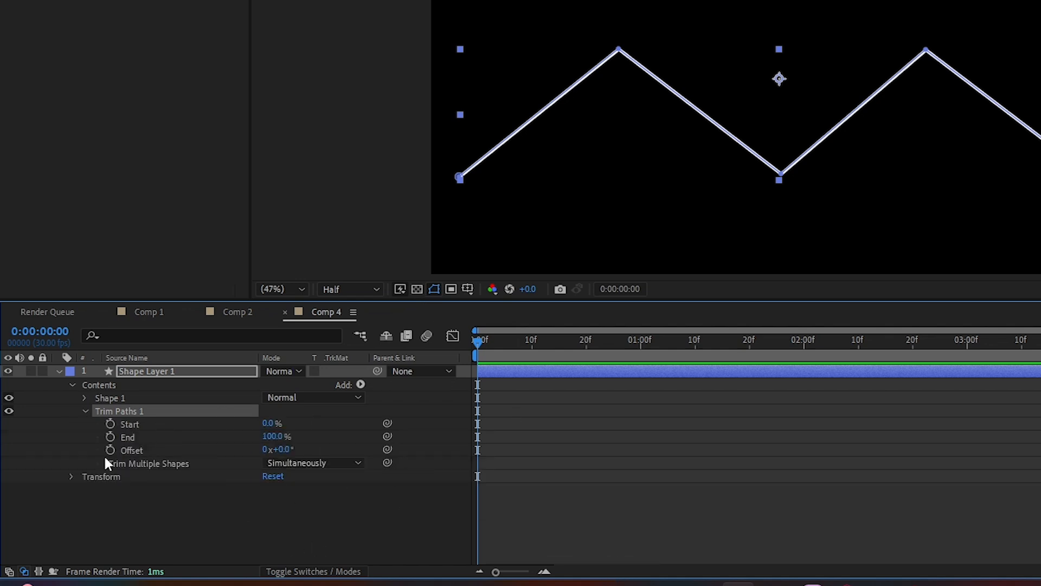
left_click(110, 437)
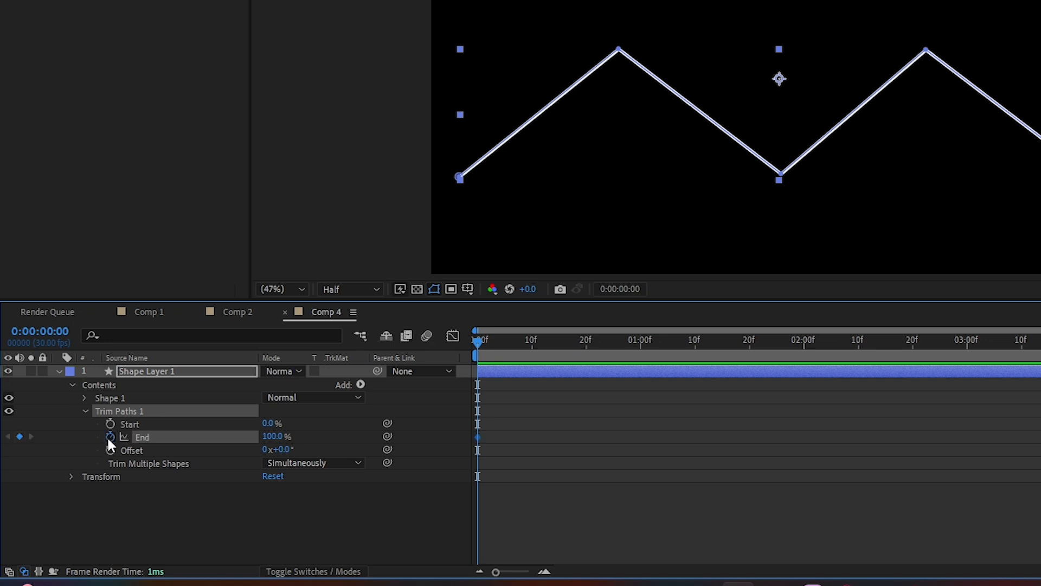
left_click_drag(479, 438, 684, 418)
left_click(272, 436)
type("0")
key("Return")
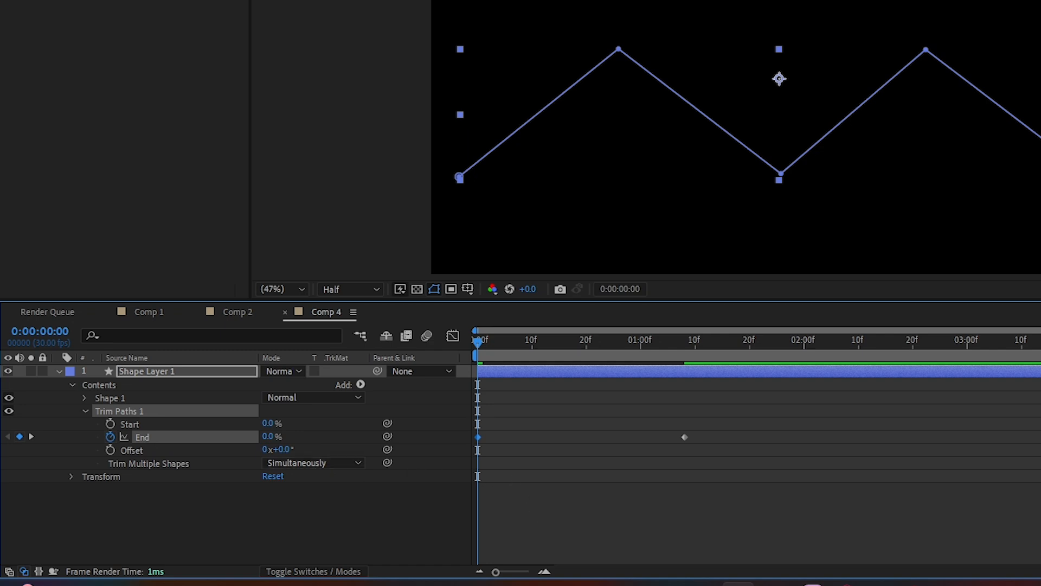
- Keyframe the Trim Paths Start value at 0% on 0:00:00:04 and 100% on 0:00:01:08
key("Page_Down")
key("Page_Down")
key("Page_Down")
key("Page_Down")
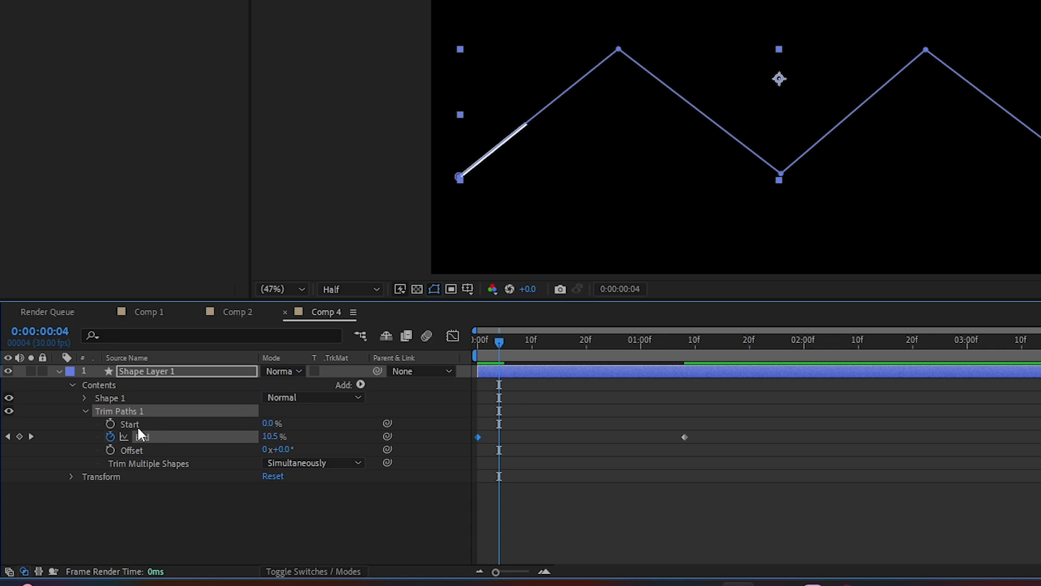
left_click(111, 424)
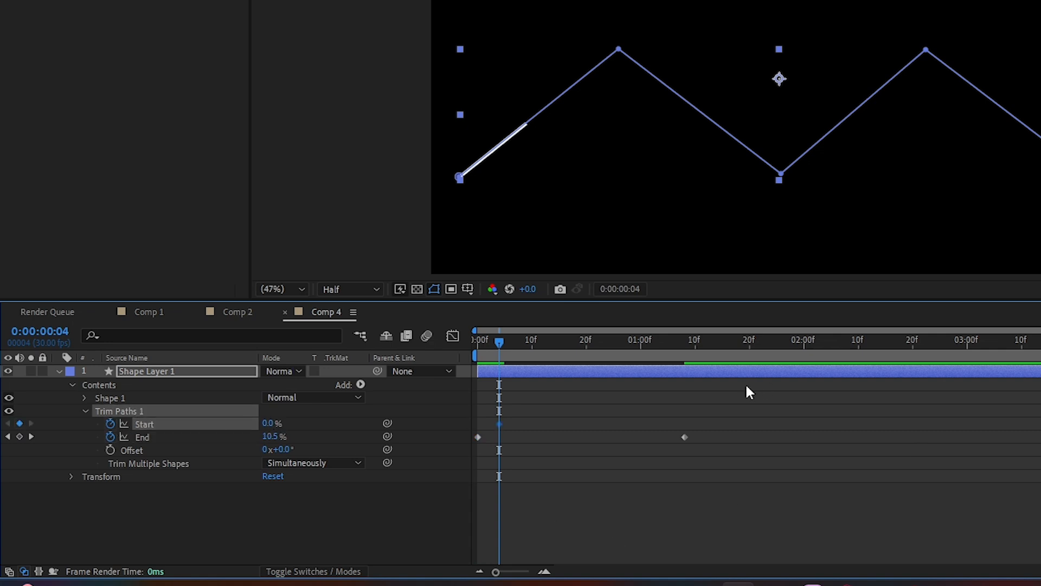
left_click(684, 346)
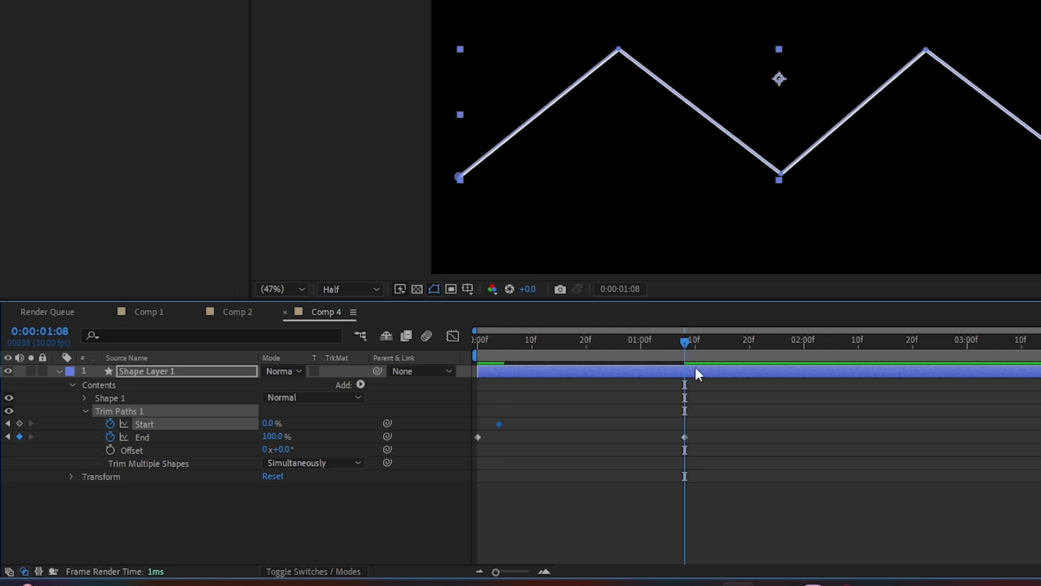
left_click_drag(269, 427, 345, 421)
- Shift the closing Start keyframe to about frame 26 and the End keyframe to about frame 22, and apply Easy Ease to all four keyframes
key("Page_Down")
key("Page_Down")
key("Page_Down")
key("Page_Down")
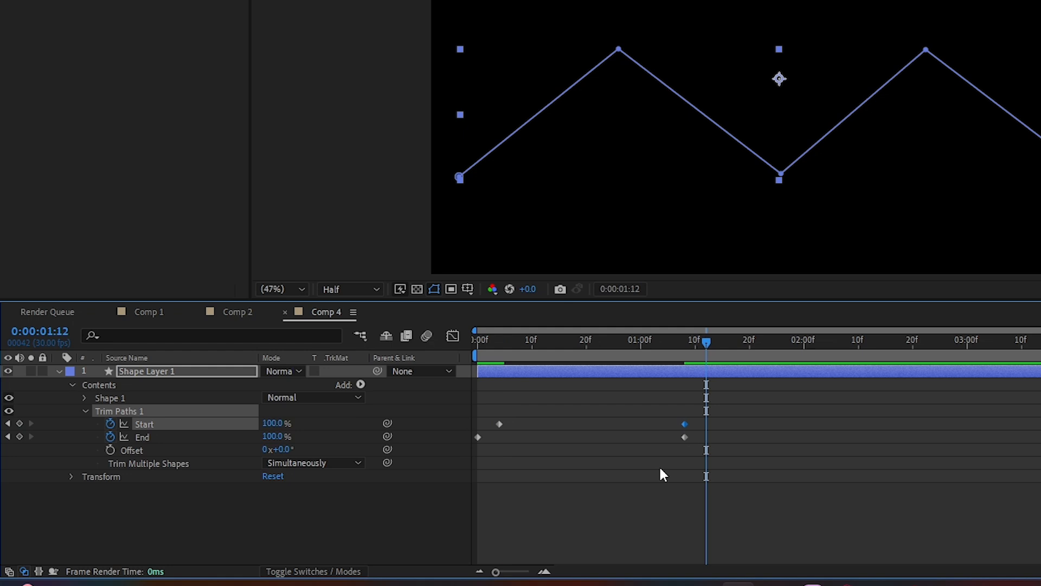
left_click_drag(688, 427, 596, 441)
left_click_drag(685, 405, 468, 463)
key("F9")
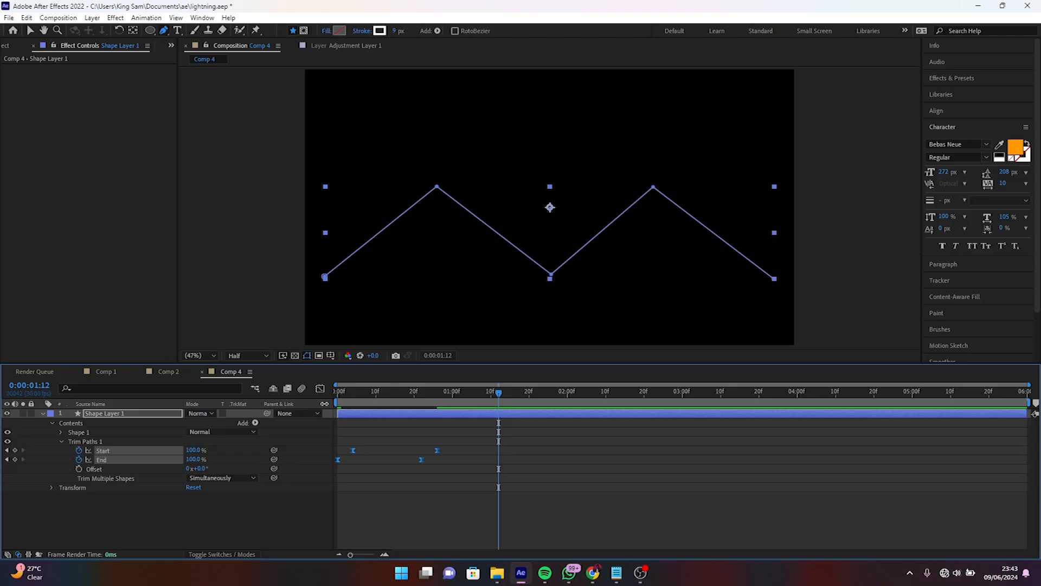
- Lengthen the easing handles at both ends of the Start and End curves in the value graph to form steep S-curves
left_click(453, 336)
mouse_move(520, 572)
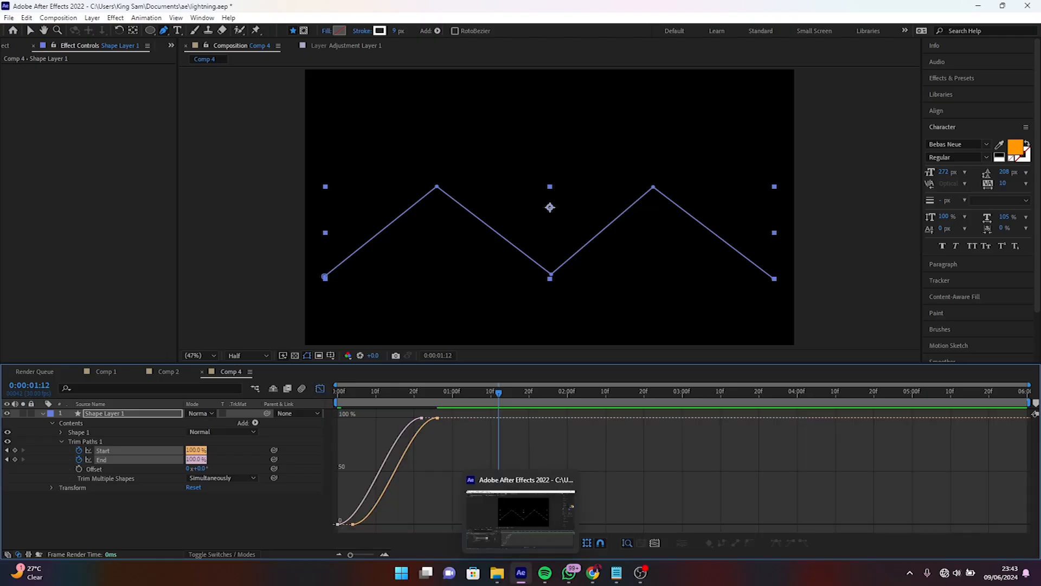
right_click(465, 479)
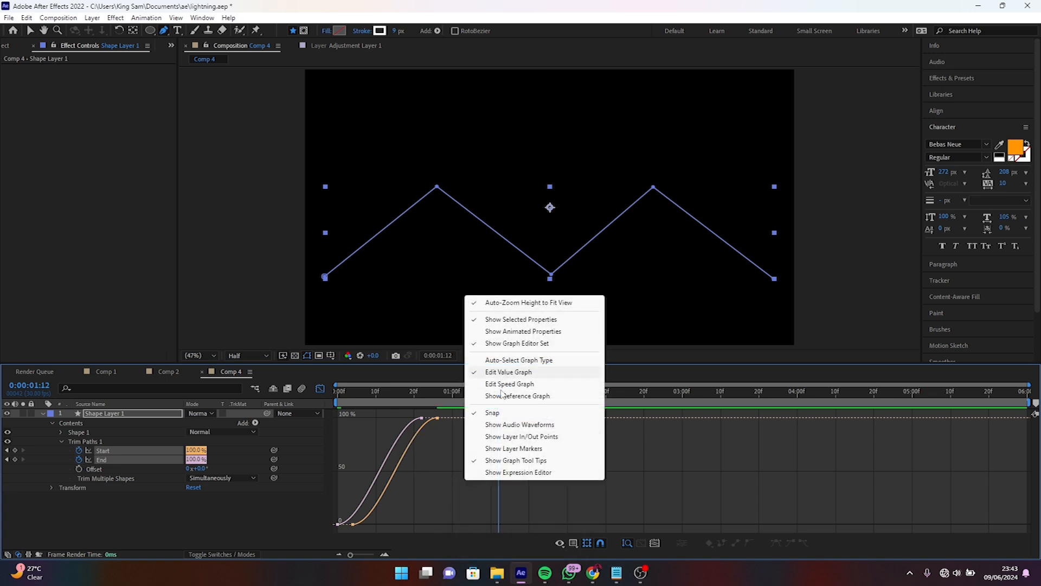
left_click(420, 491)
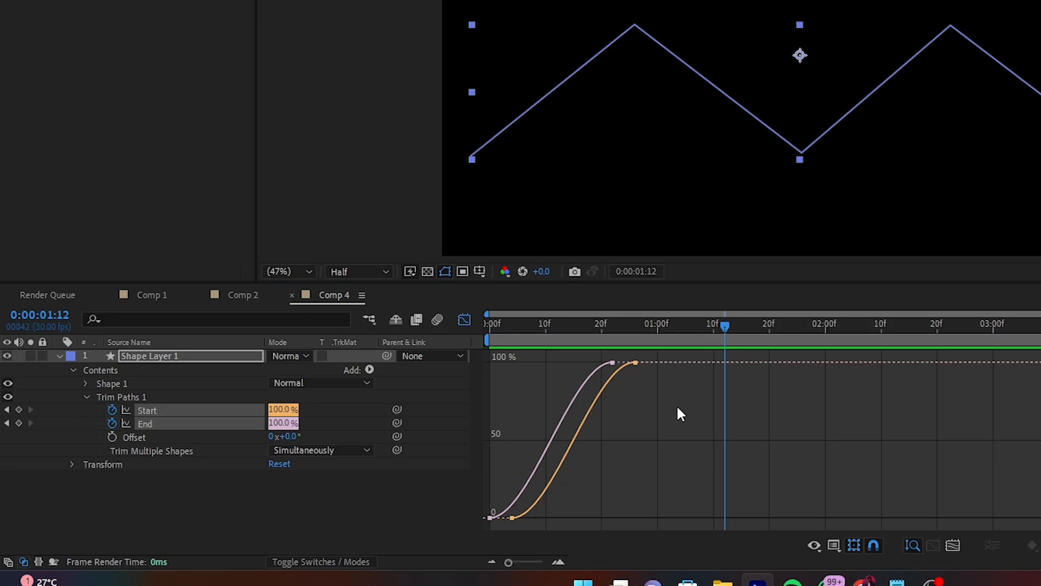
left_click_drag(466, 459, 414, 405)
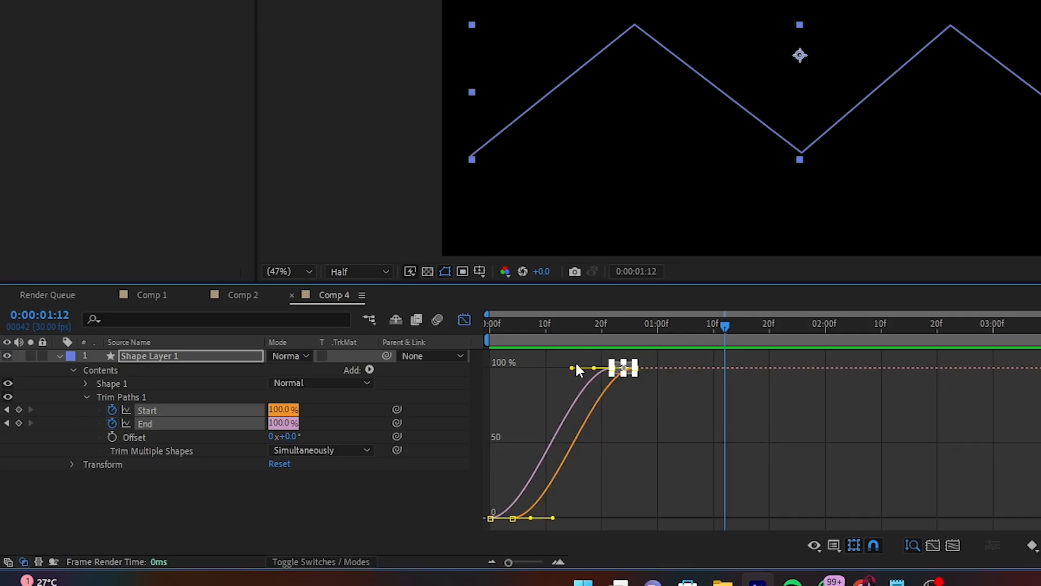
left_click_drag(573, 368, 495, 374)
left_click_drag(598, 493, 473, 527)
left_click_drag(552, 512, 626, 513)
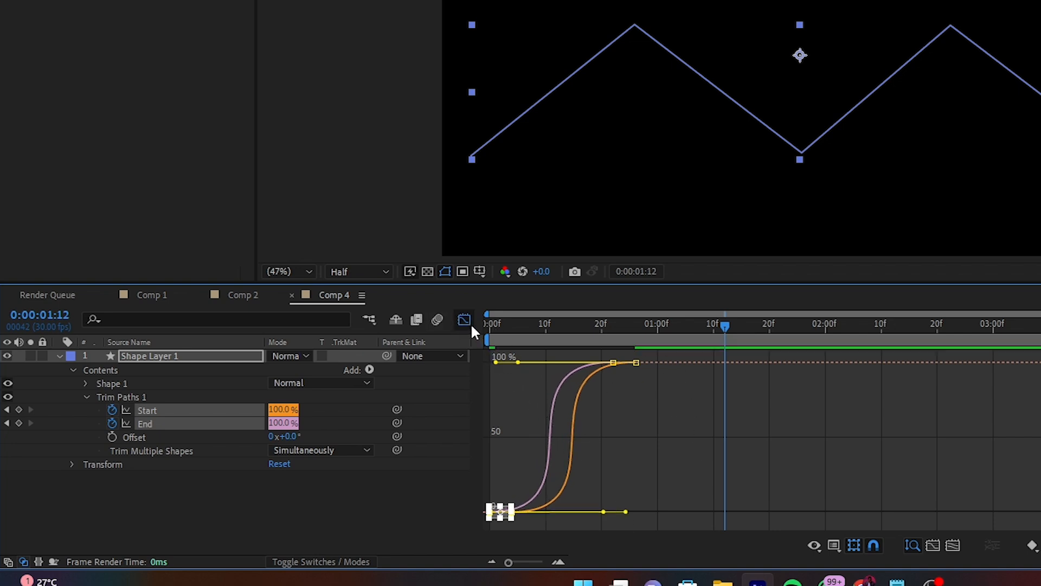
left_click(465, 320)
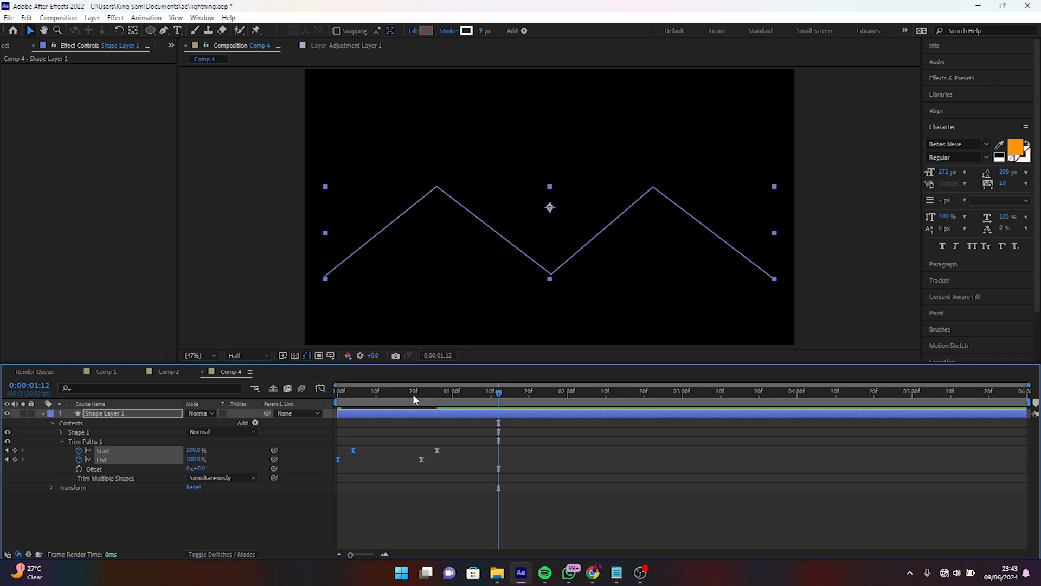
- Preview the trimmed stroke animation from the first frame
left_click_drag(412, 394, 246, 379)
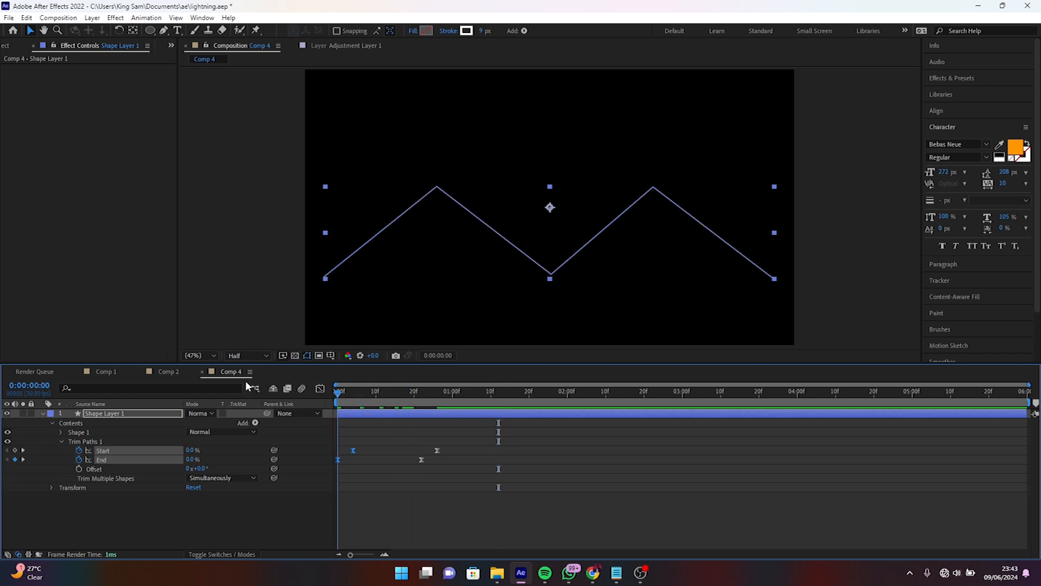
key("space")
key("space")
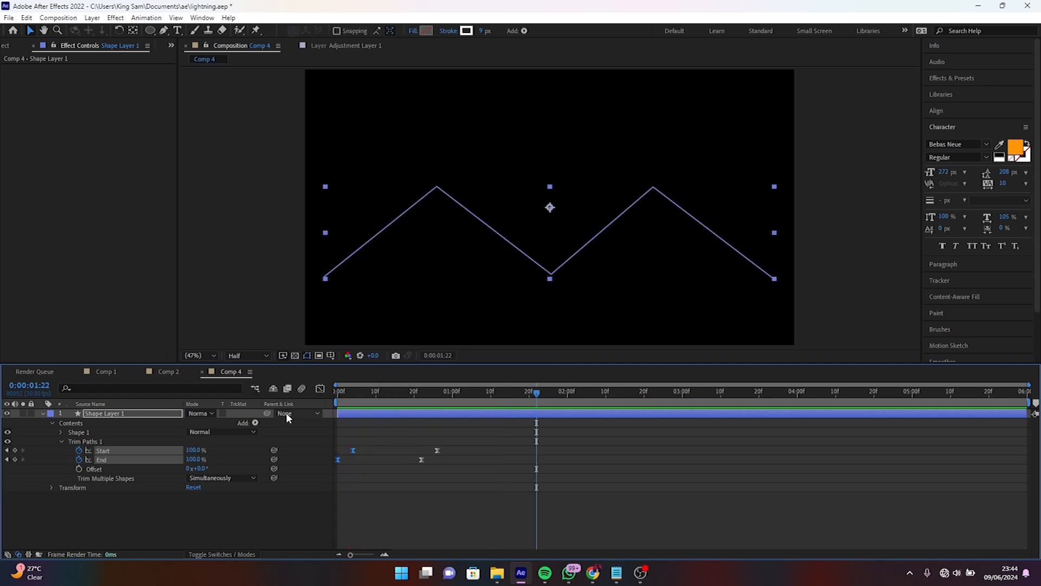
- Add a Wiggle Paths operator to the shape layer and reveal its properties
left_click(256, 423)
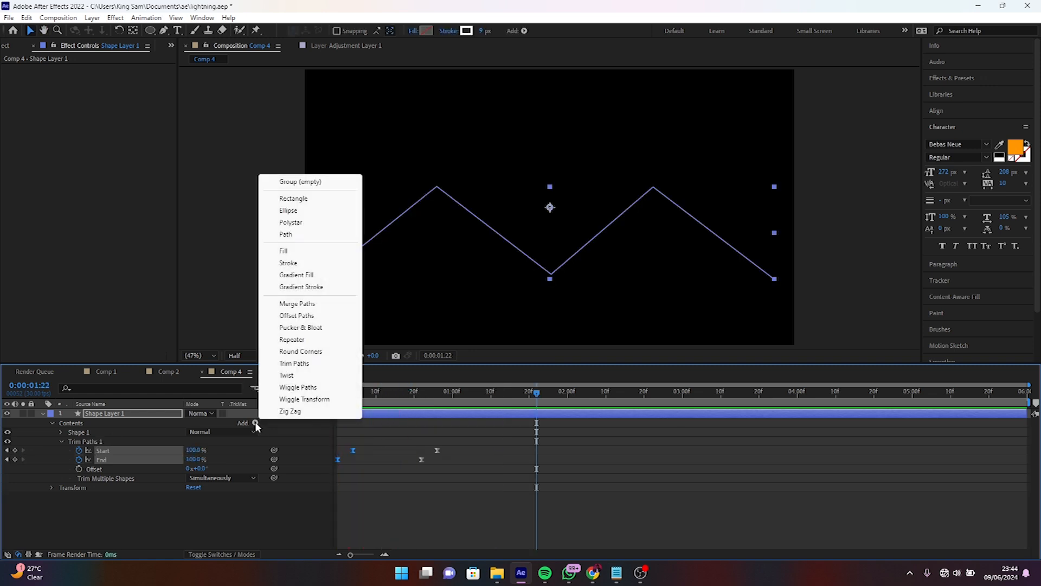
left_click(307, 388)
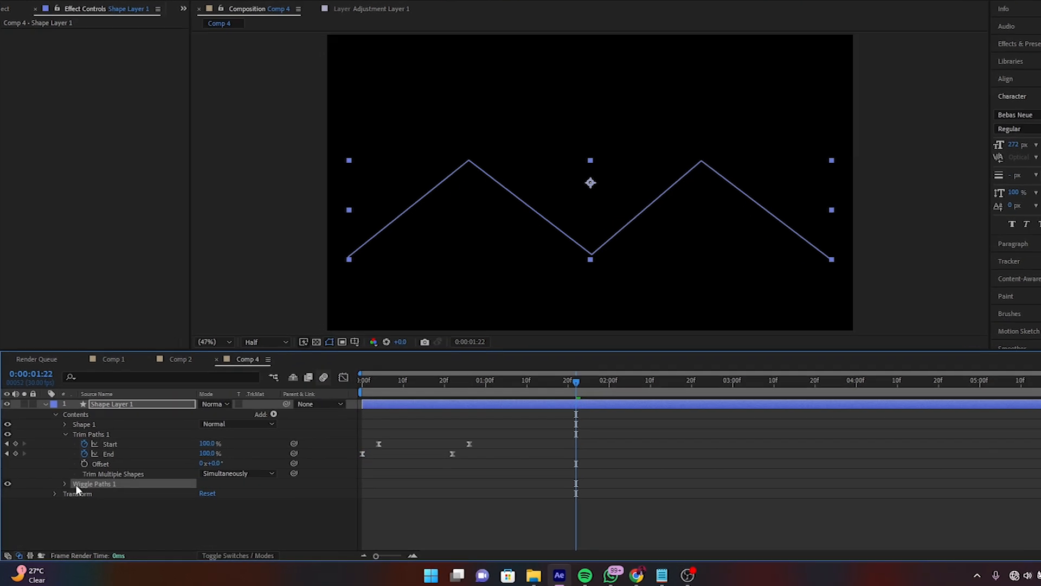
left_click(74, 475)
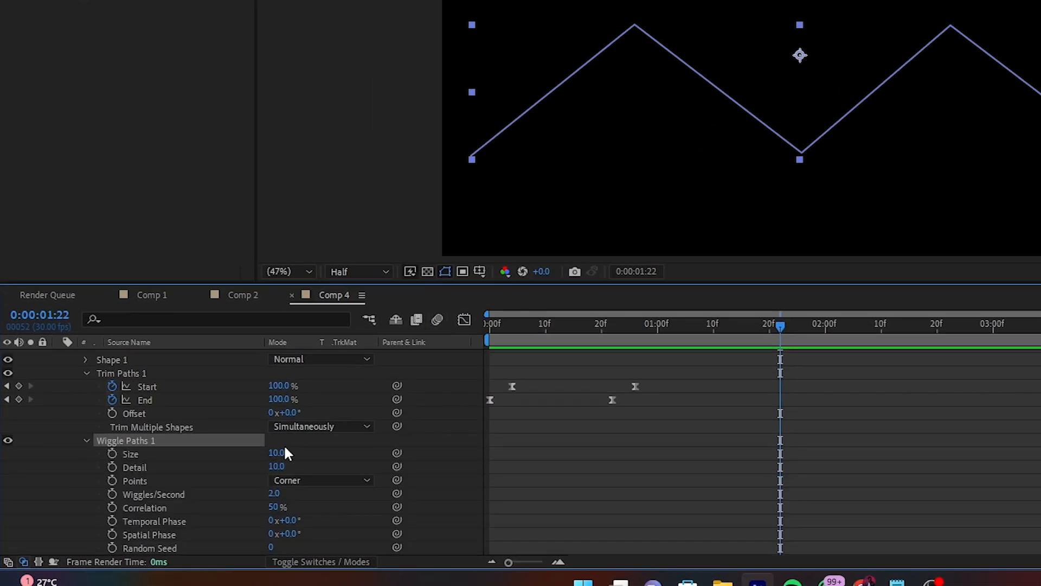
- Set the Wiggle Paths size to 150, detail to 20 and correlation to 90%
left_click(278, 452)
type("150")
key("Tab")
type("2")
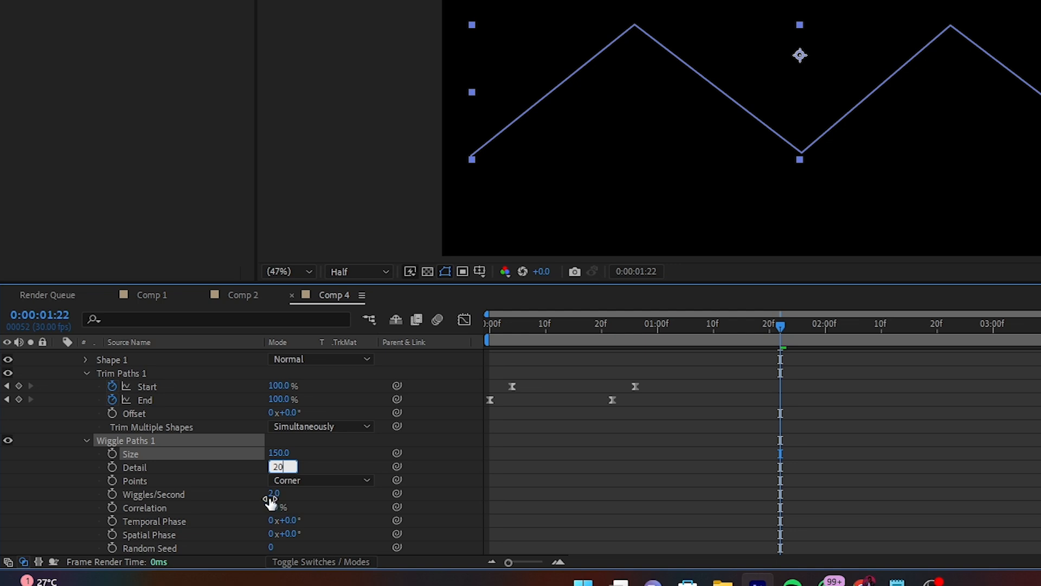
left_click(273, 507)
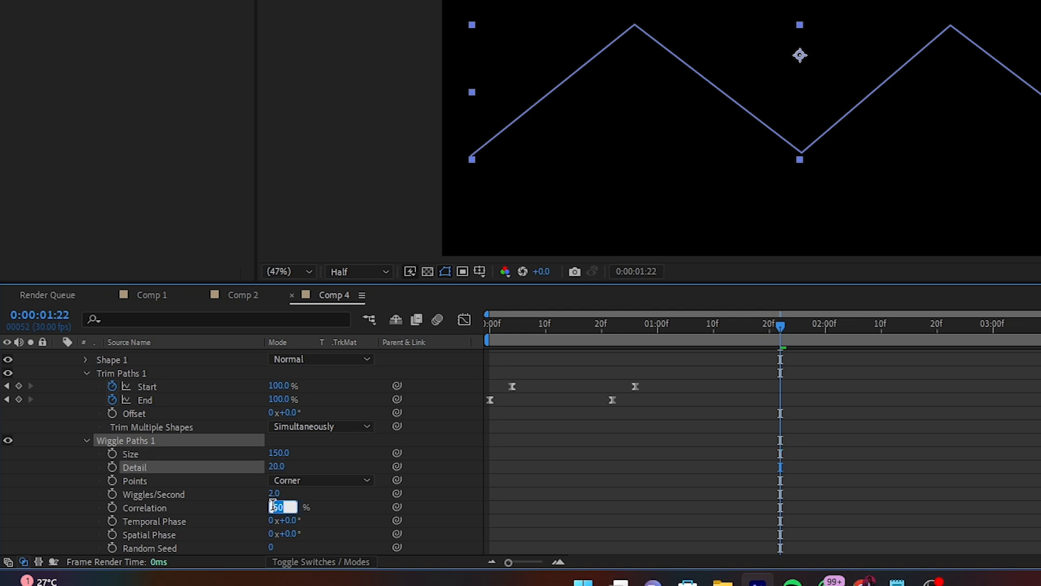
type("90")
- Give the Wiggle Paths Random Seed the expression time*20 and move the playhead to 0:00:00:13 to check the bolt
scroll(323, 543, "down", 1)
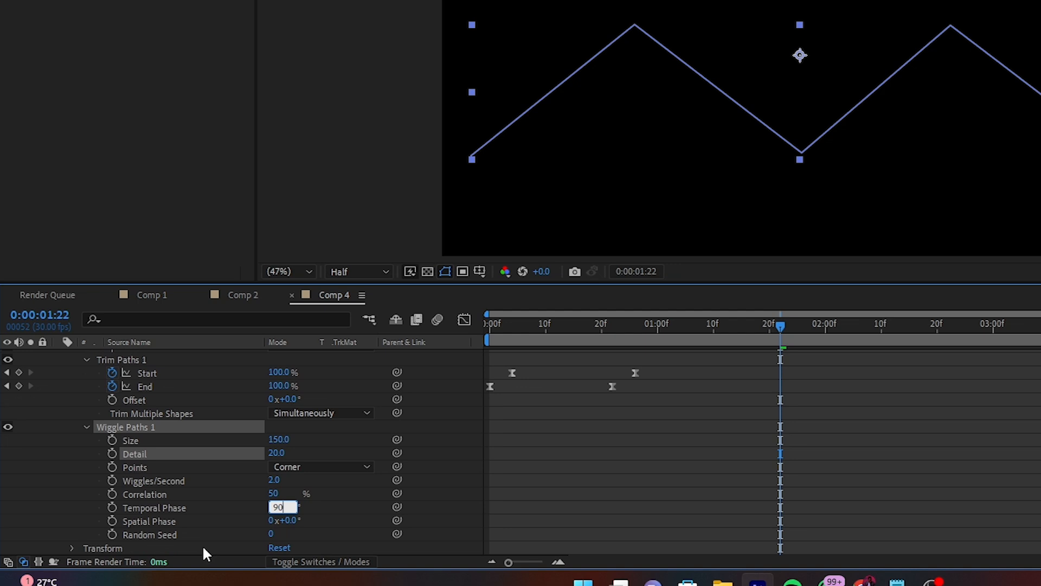
left_click(112, 535, "alt")
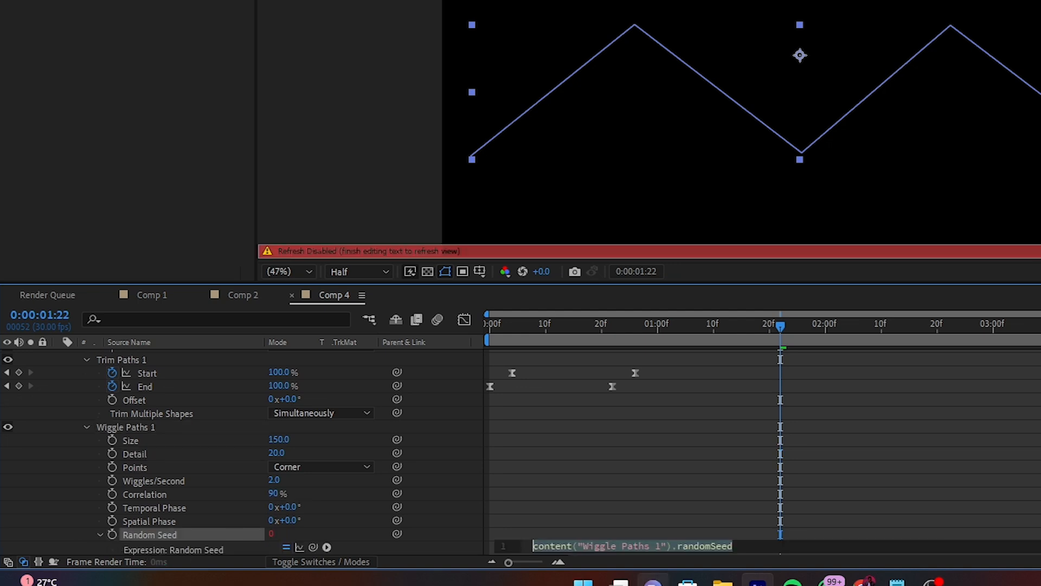
type("time")
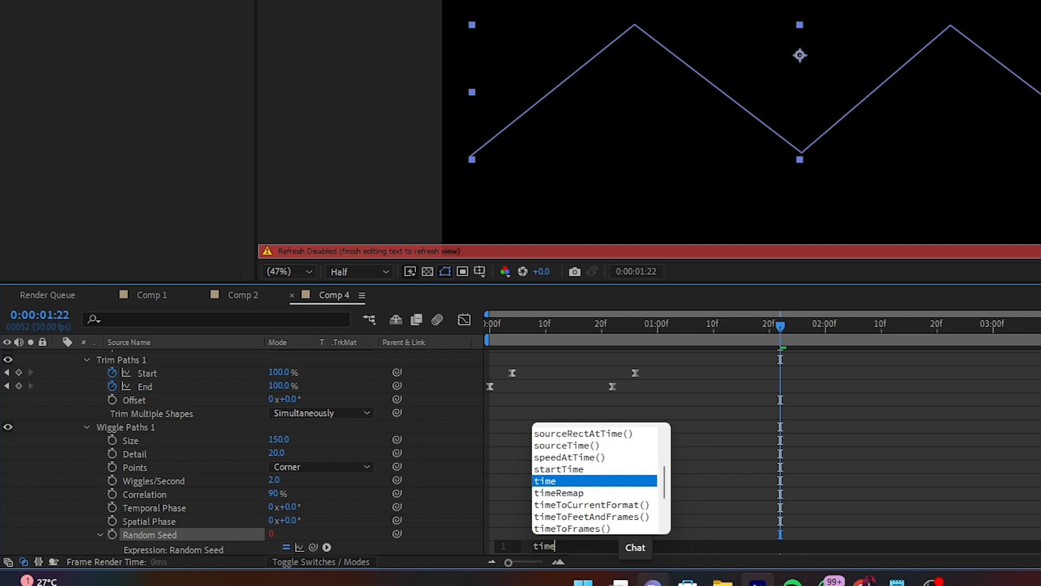
type("*20")
mouse_move(407, 396)
left_mouse_down()
mouse_move(350, 399)
mouse_move(387, 400)
left_mouse_up()
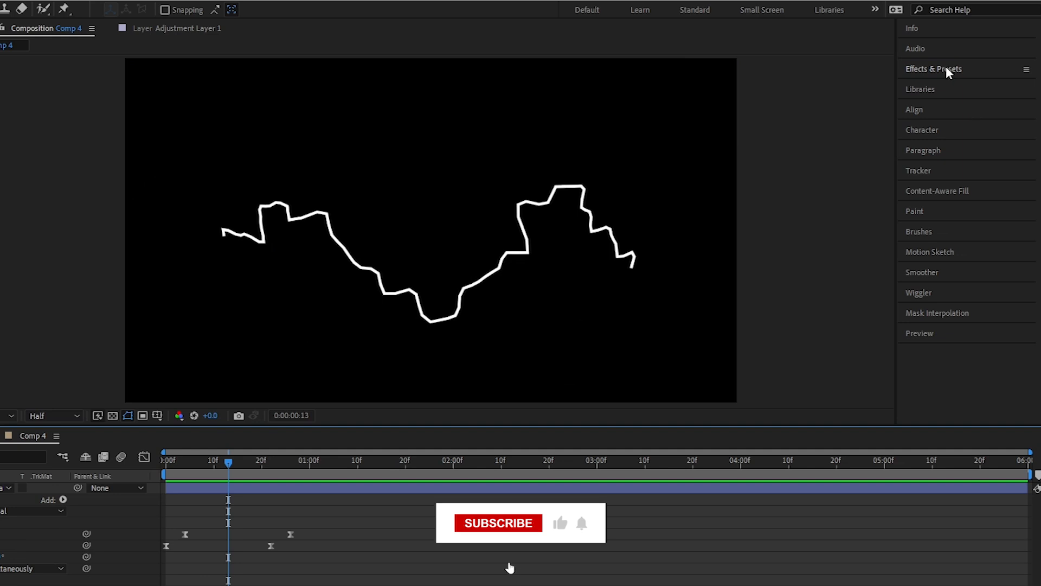
- Find the Roughen Edges effect and apply it to the lightning shape layer
left_click(959, 79)
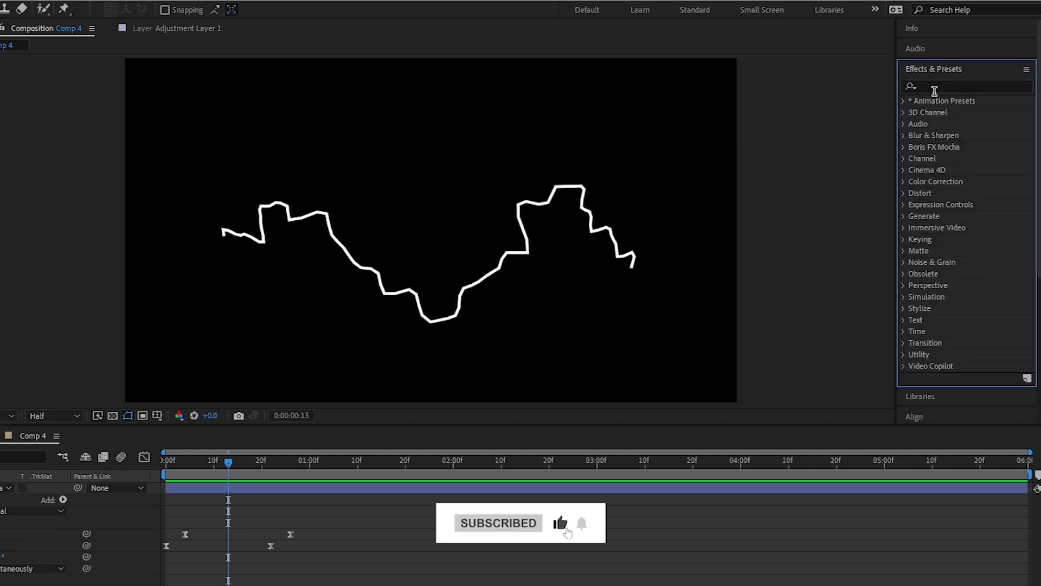
left_click(935, 87)
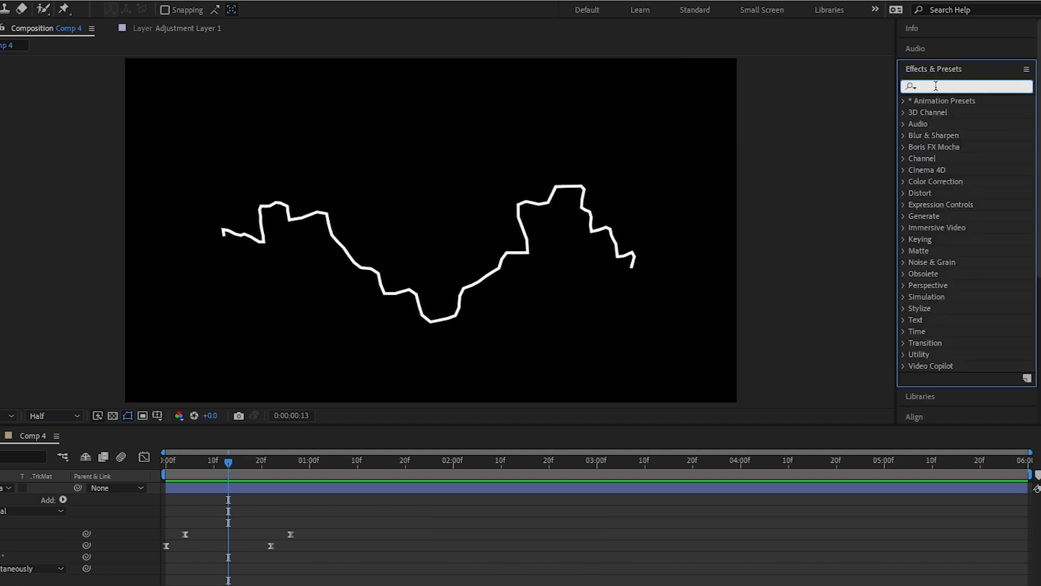
type("roughe")
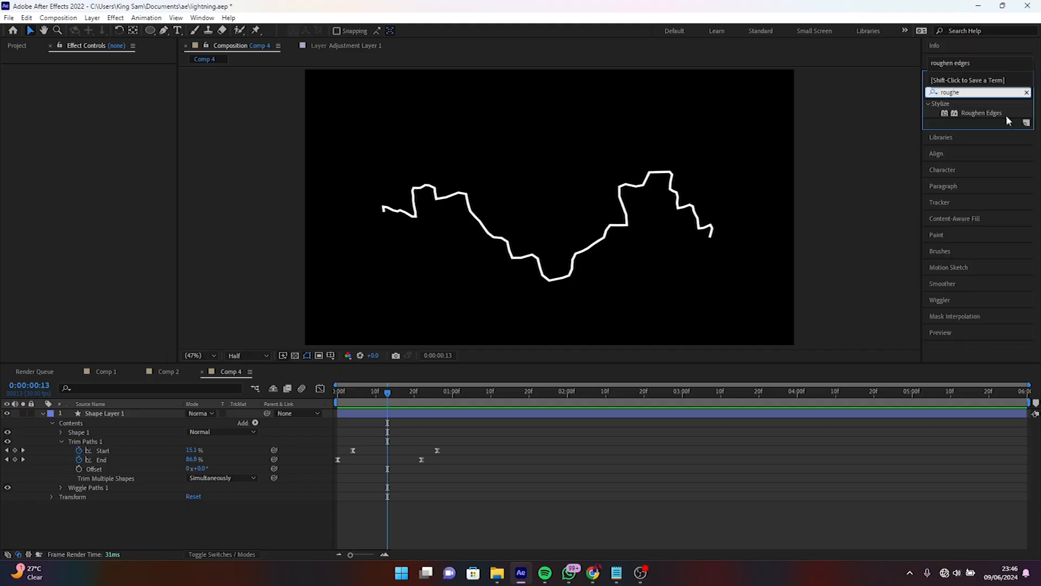
left_click_drag(981, 113, 92, 413)
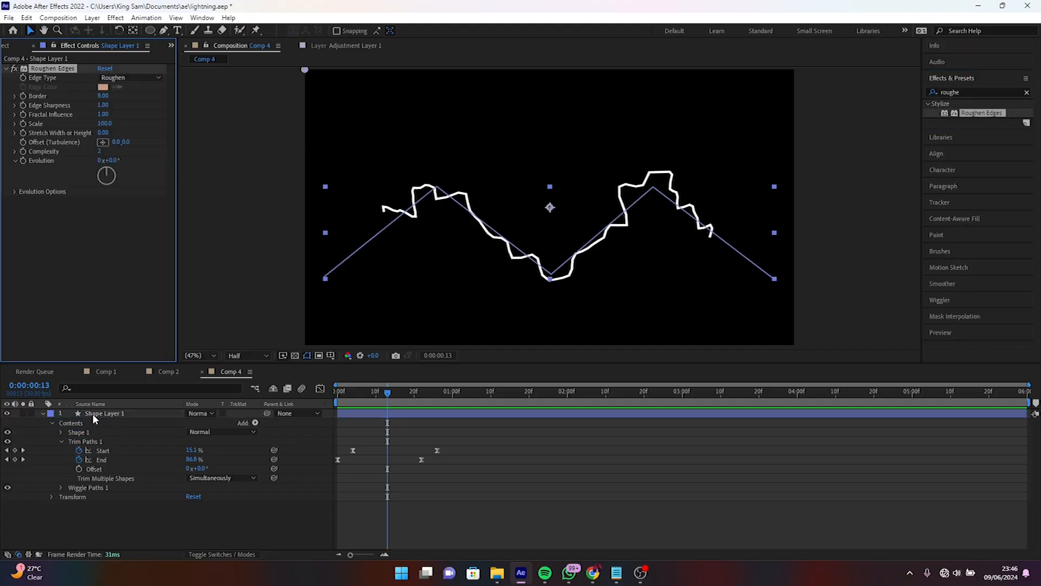
- Set the Roughen Edges edge type to Spiky and its border to 2.00
left_click(138, 79)
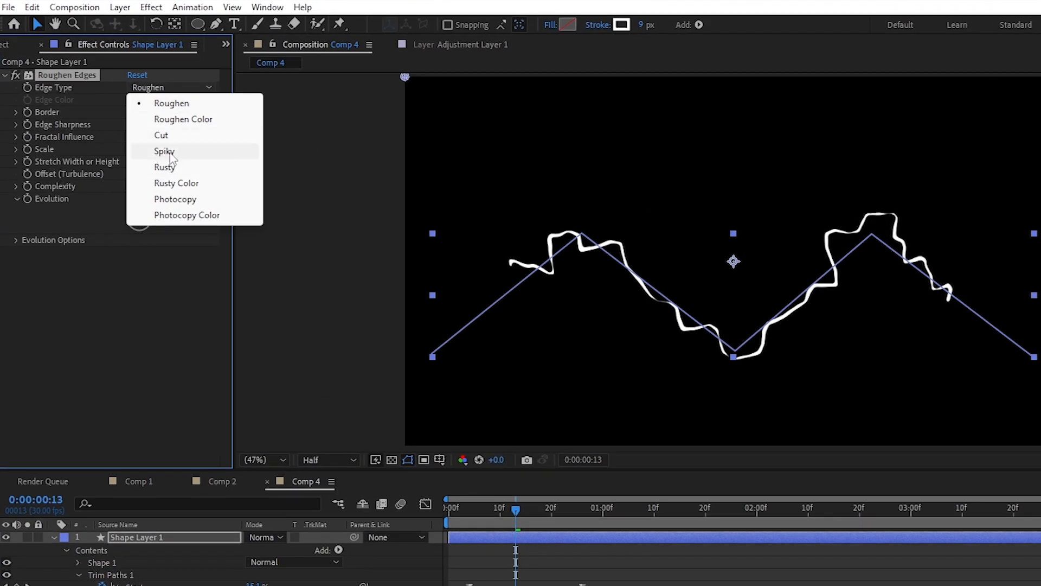
left_click(165, 151)
left_click(134, 111)
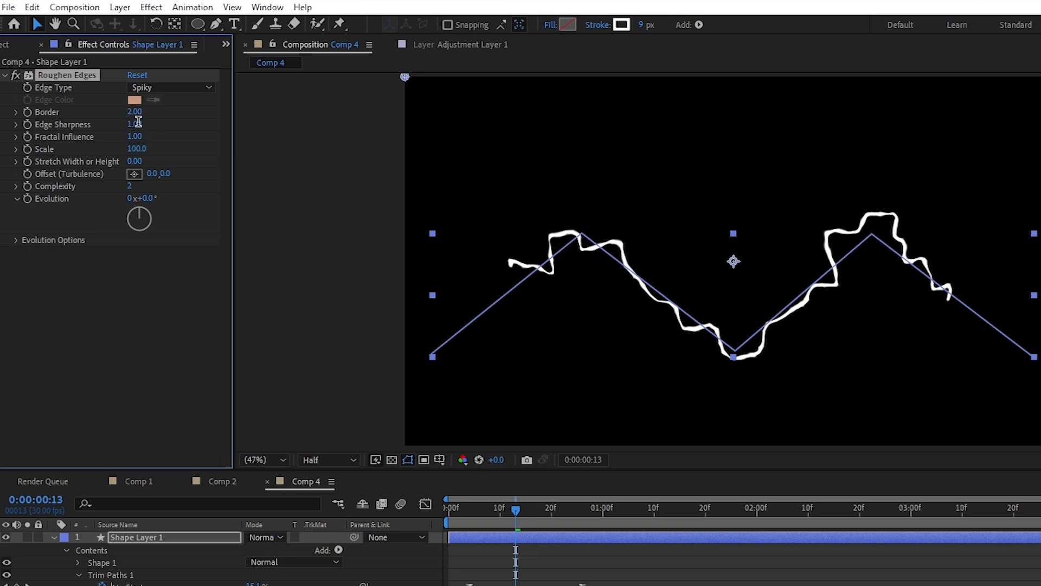
- Set the Roughen Edges edge sharpness to 10 and its scale to 210
left_click(135, 125)
type("1")
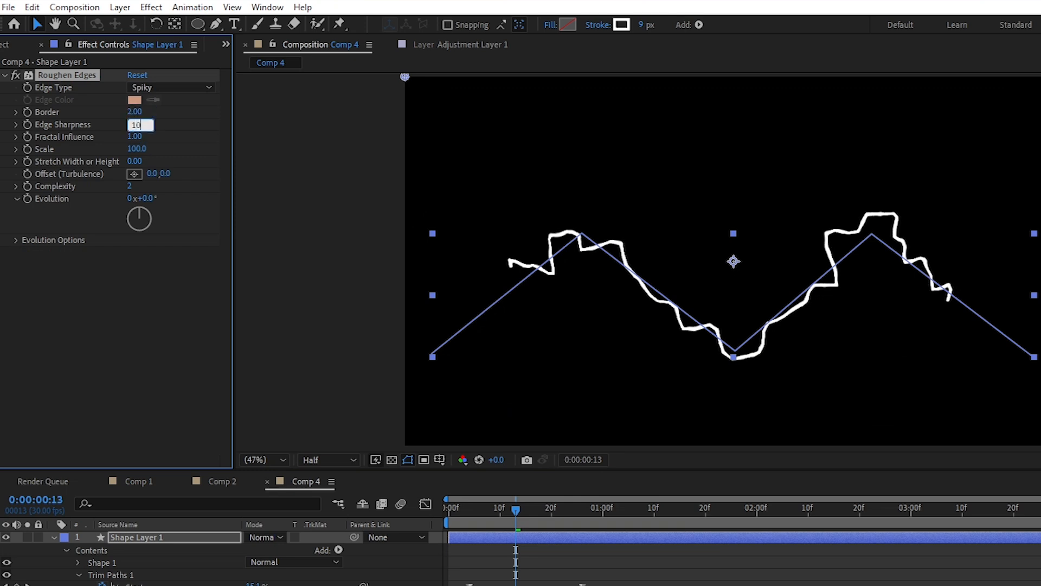
left_click(137, 148)
type("210")
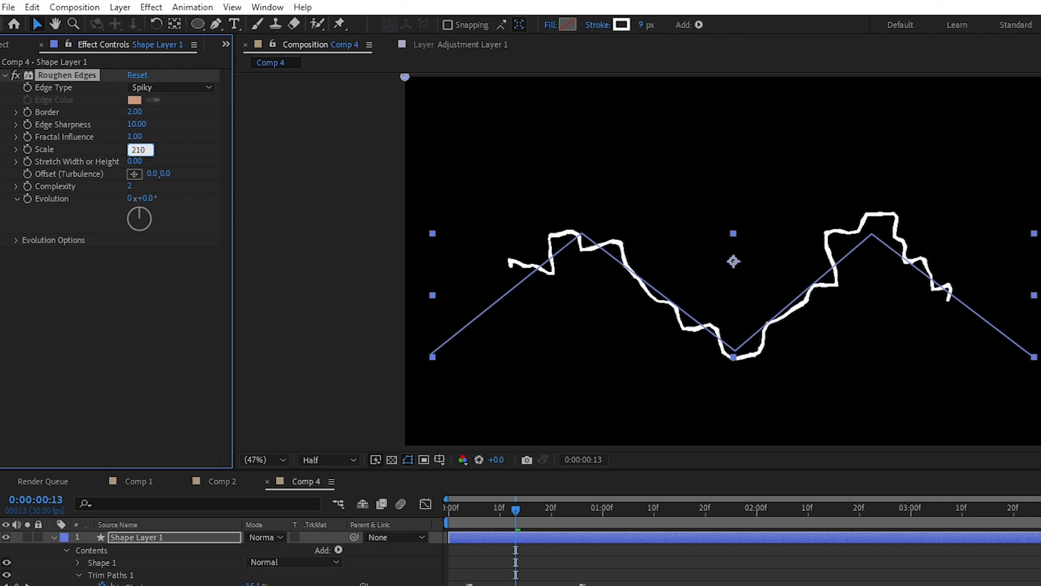
key("Return")
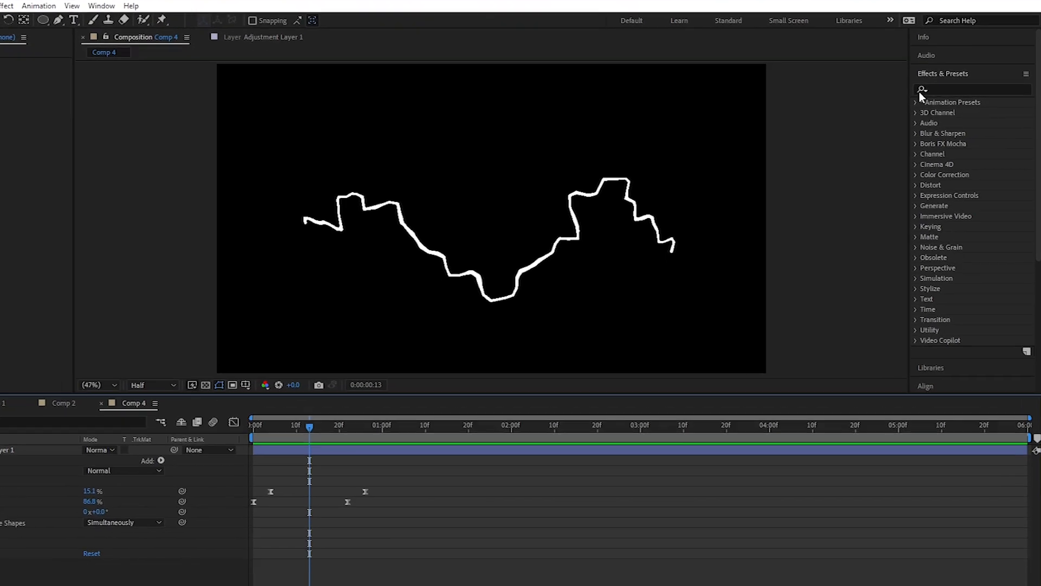
- Find the Turbulent Displace effect and apply it to the lightning shape layer
left_click(938, 88)
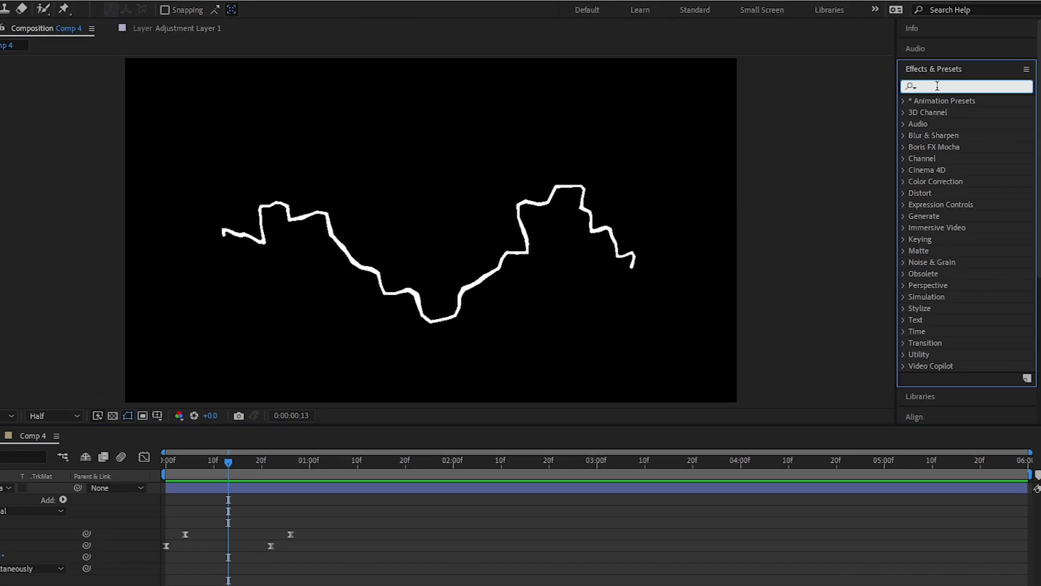
type("tur")
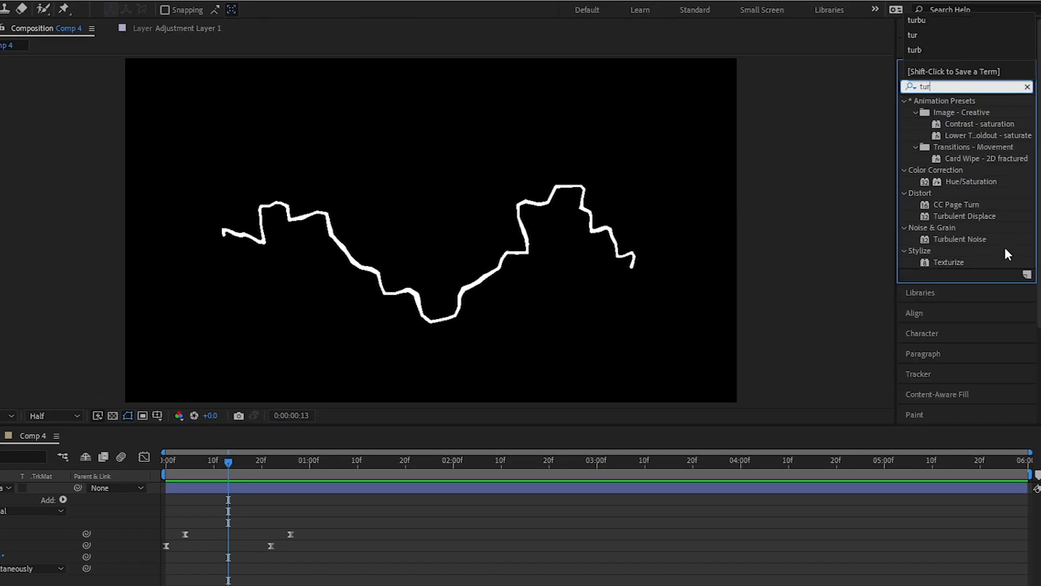
left_click_drag(973, 216, 436, 310)
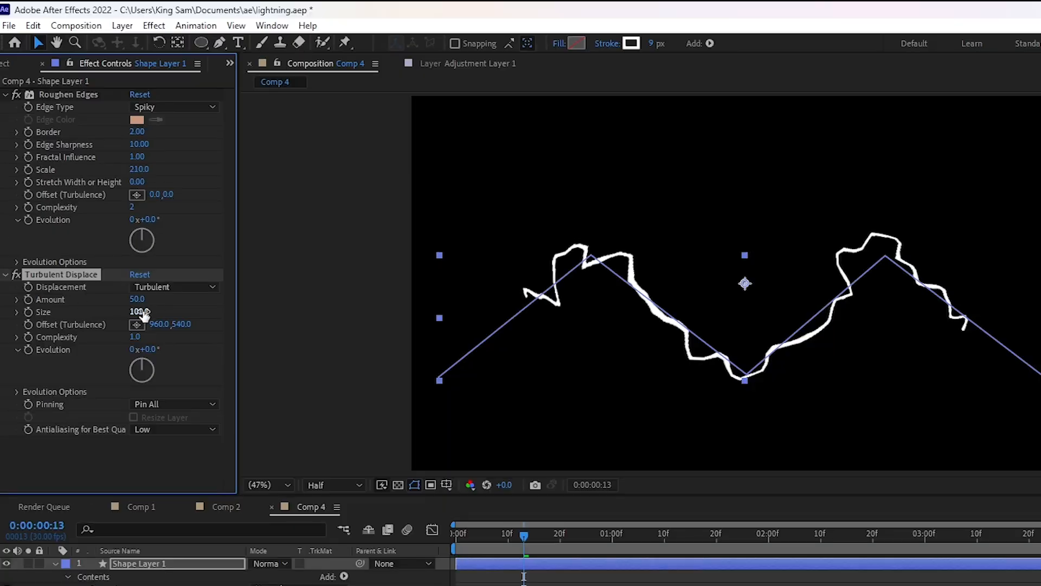
- Set the Turbulent Displace amount to 100 and its size to 200
left_click(136, 300)
type("1")
key("Tab")
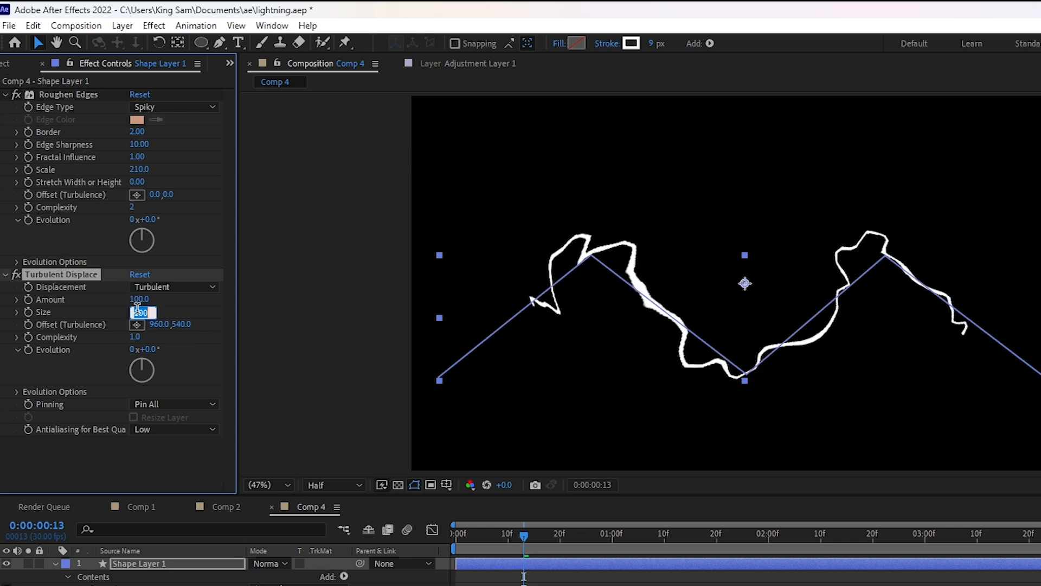
type("200")
key("Return")
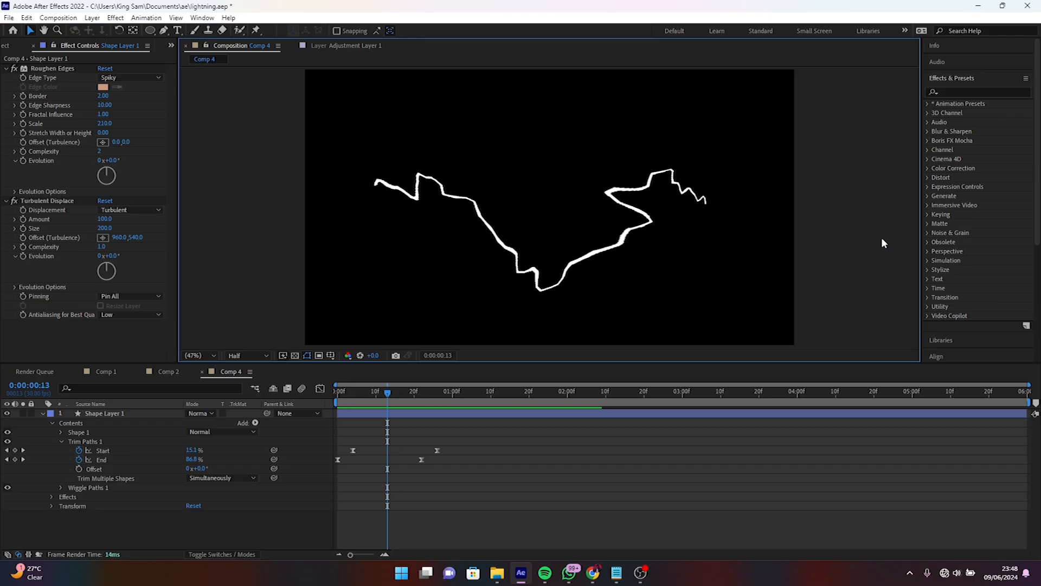
- Find the Wave Warp effect and apply it to the lightning shape layer below Turbulent Displace
left_click(965, 86)
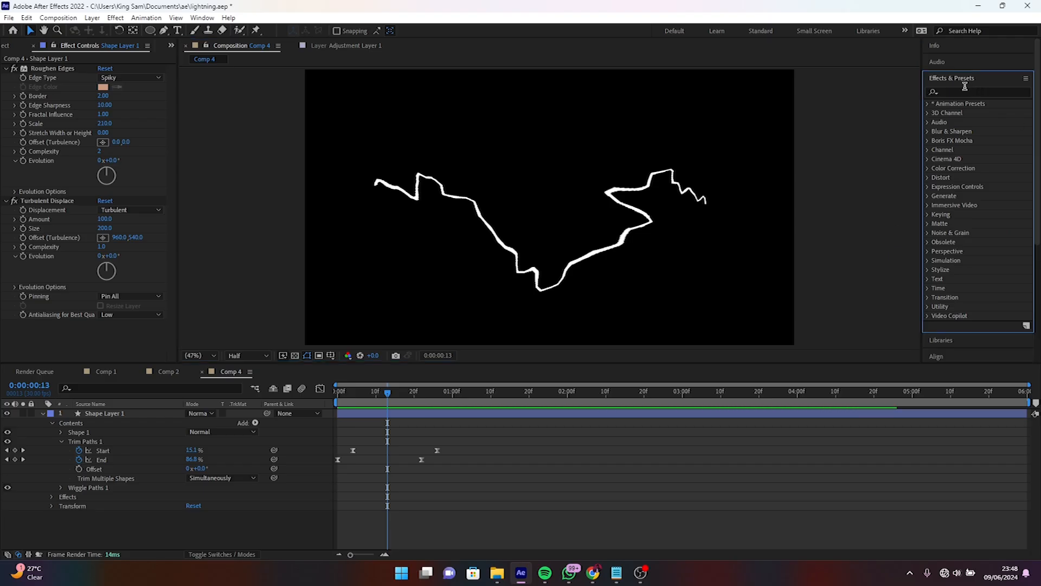
left_click(957, 91)
type("wave")
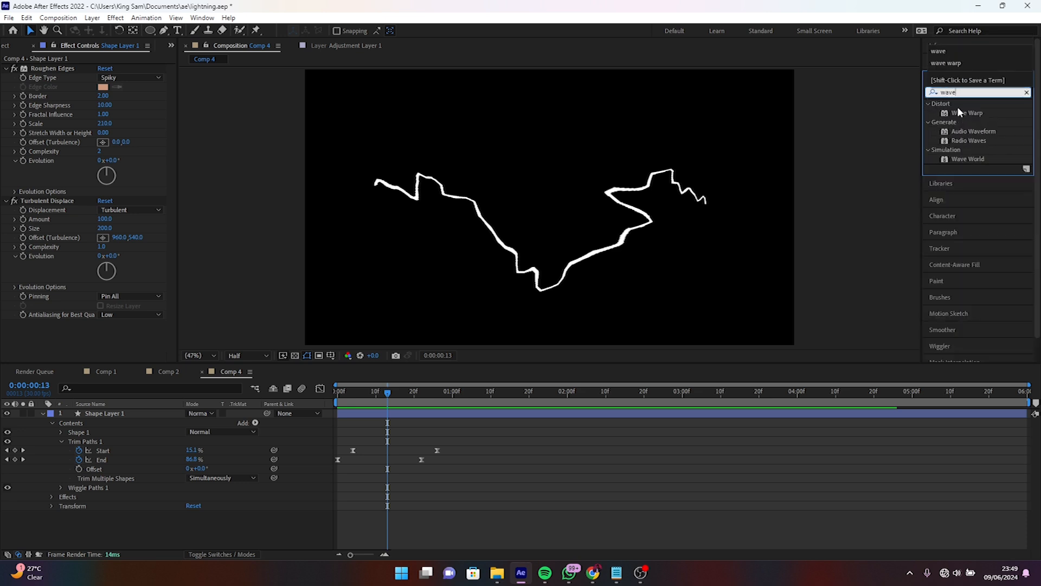
left_click_drag(967, 112, 67, 328)
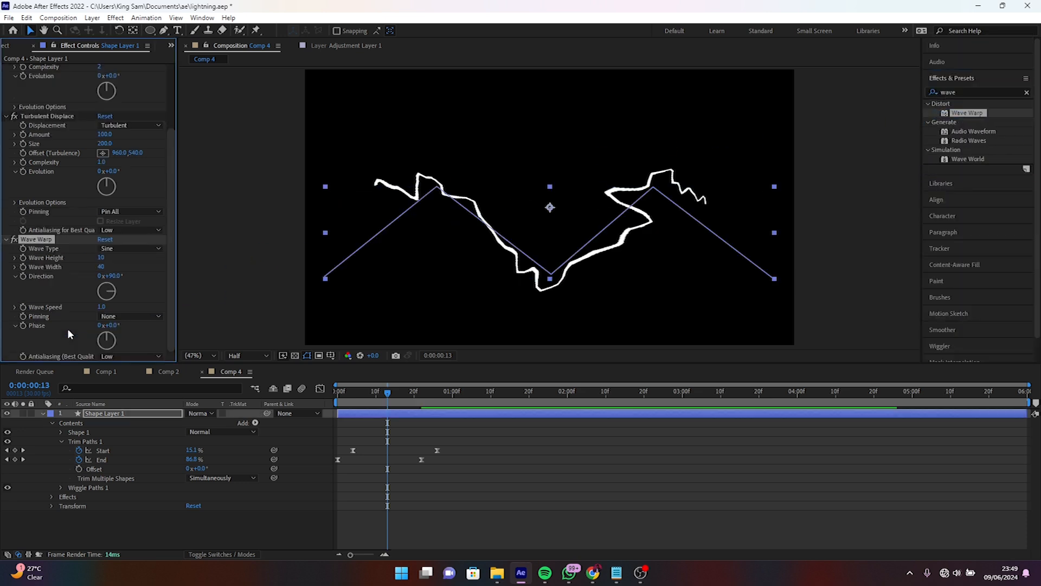
- Set the Wave Warp wave height to 20 and wave width to 60, and preview the animation
left_click(102, 258)
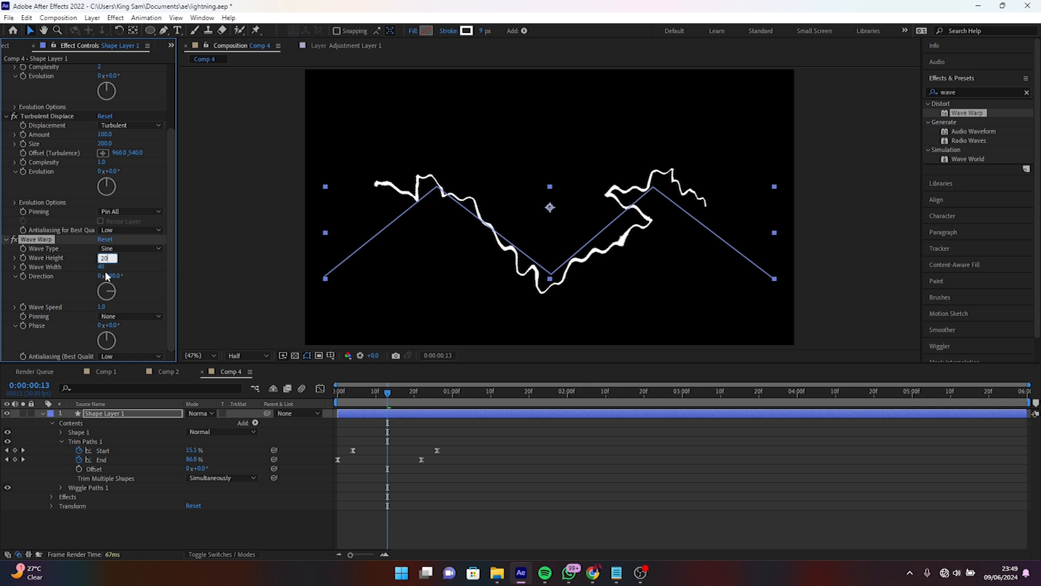
left_click(104, 268)
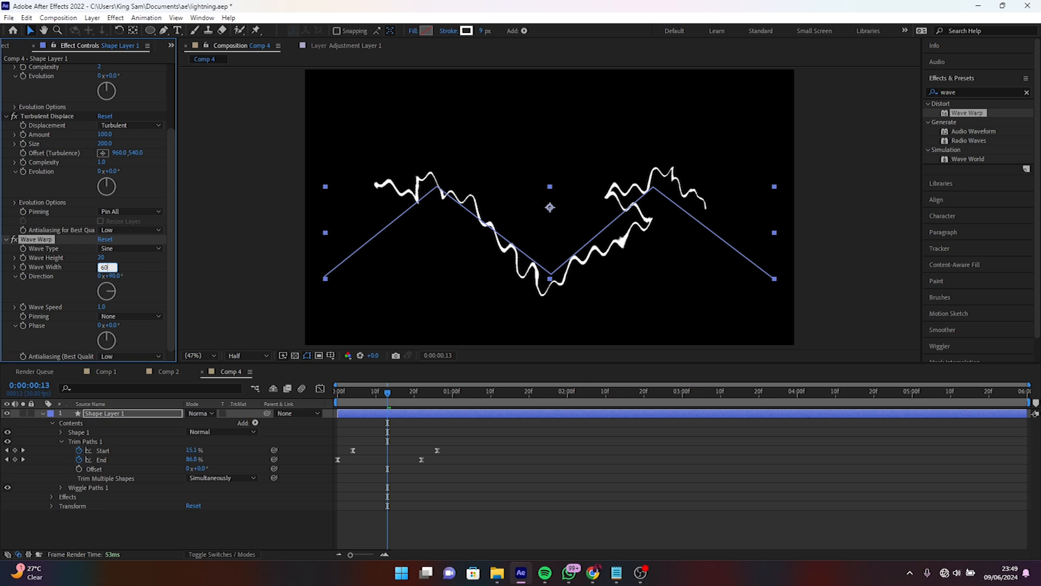
key("Return")
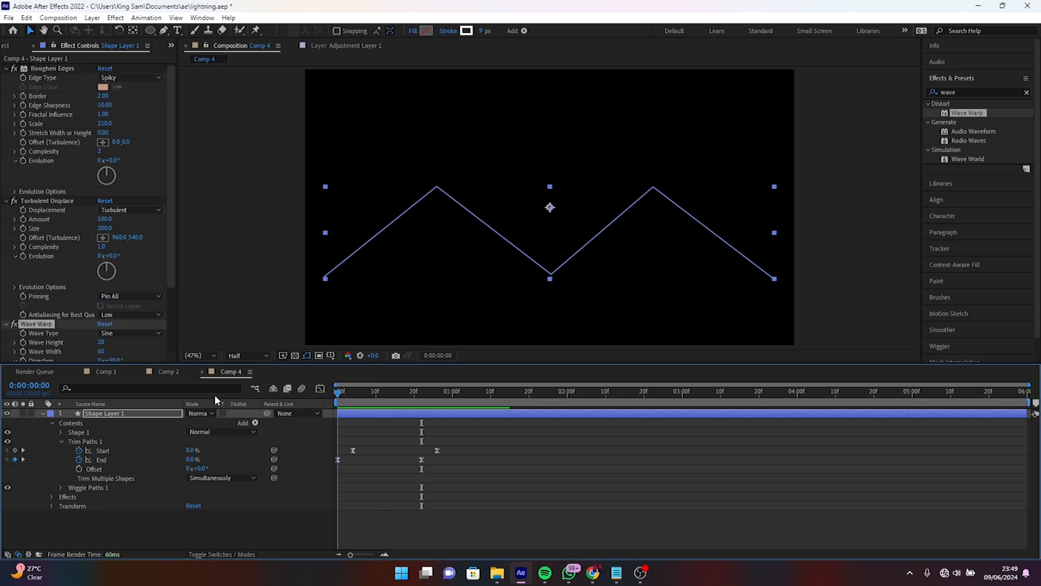
key("space")
key("space")
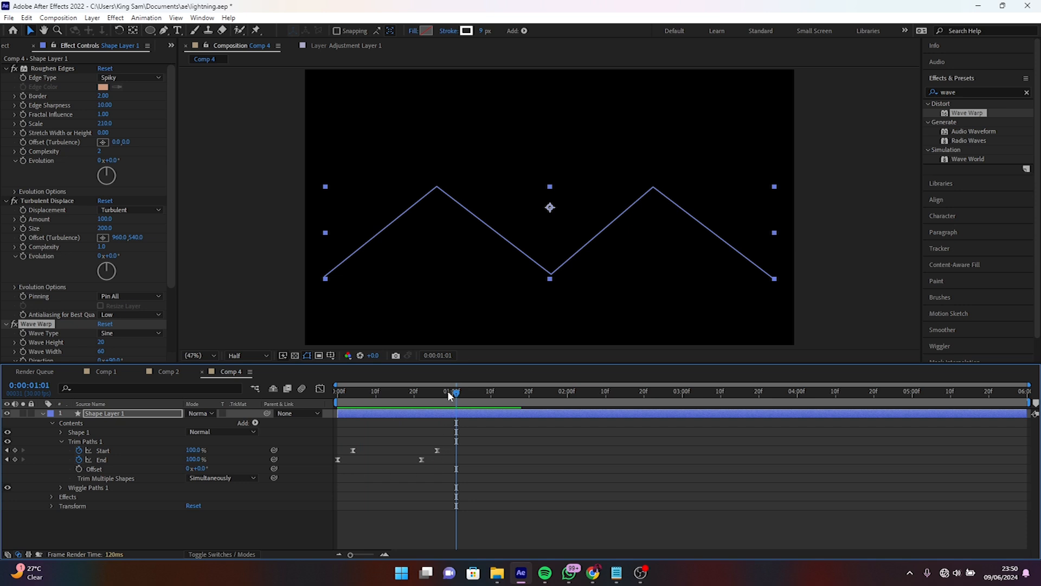
- Move the final Trim Paths Start and End keyframes about three frames earlier and return the playhead to 0:00:00:00
left_click_drag(450, 439, 410, 460)
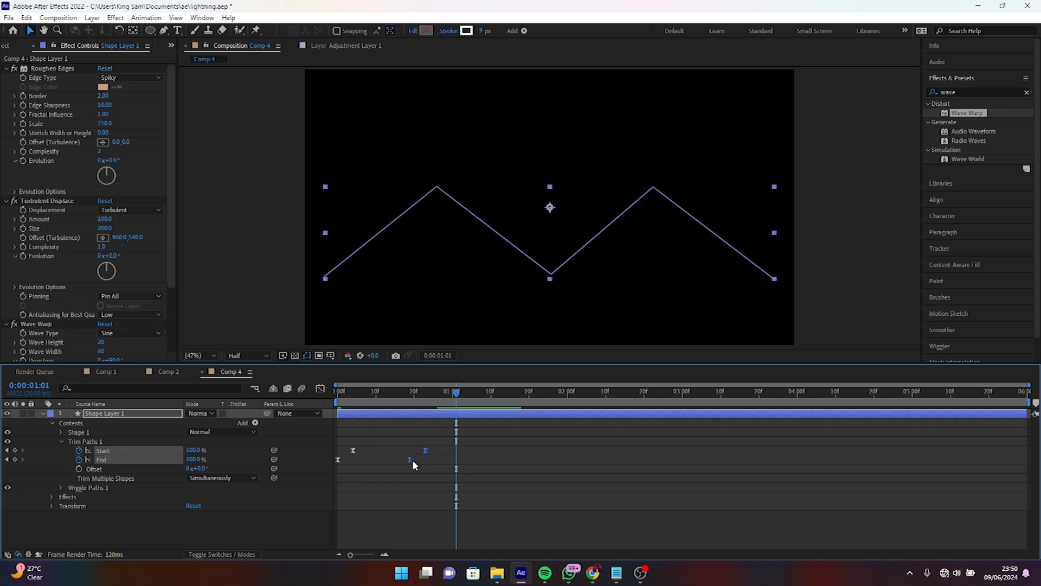
left_click(428, 460)
left_click_drag(356, 392, 266, 379)
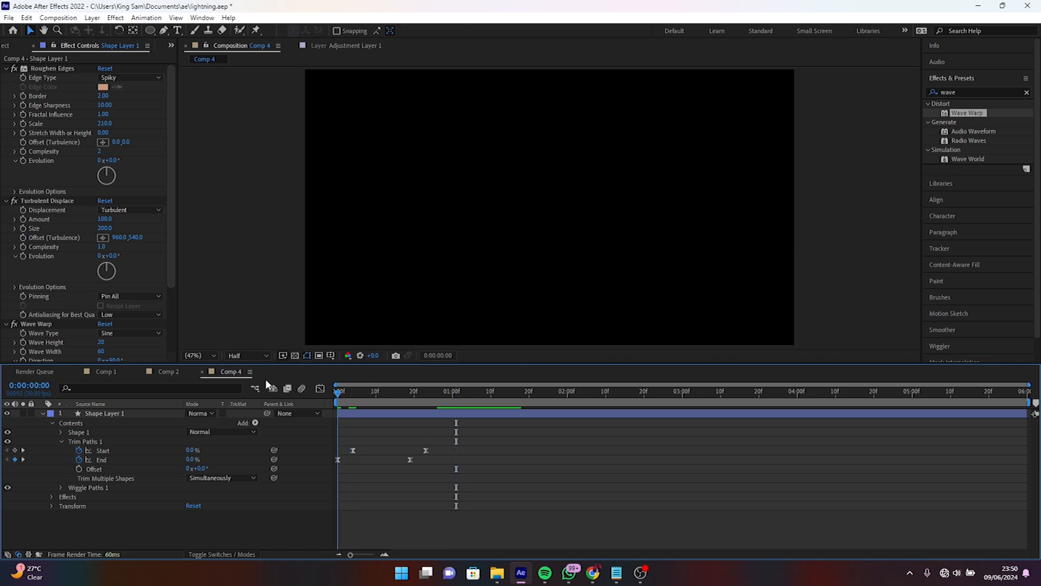
- Play back the retimed lightning, look at the example in Comp 2 and return to Comp 4
key("space")
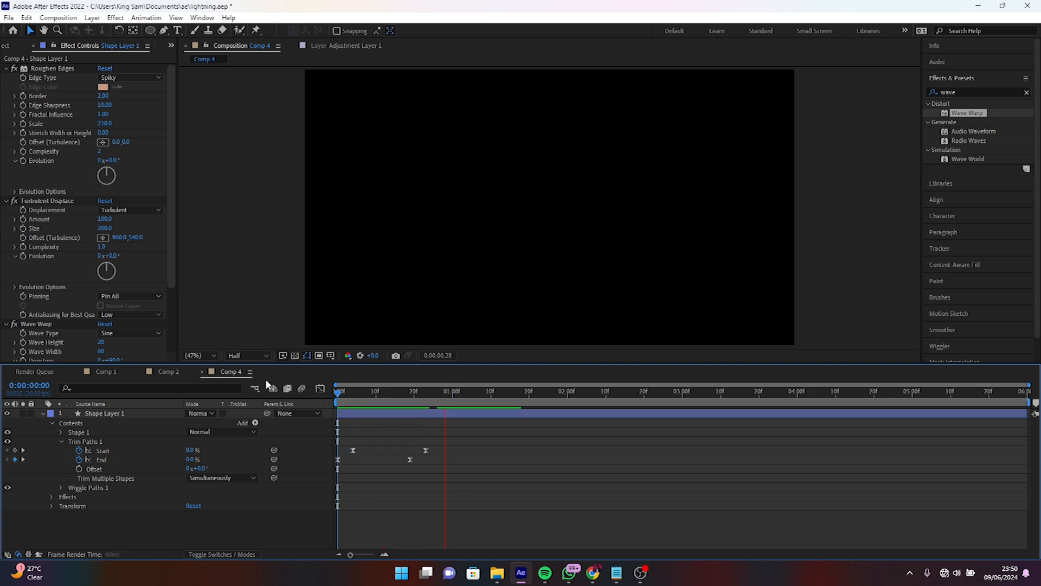
key("space")
left_click(167, 372)
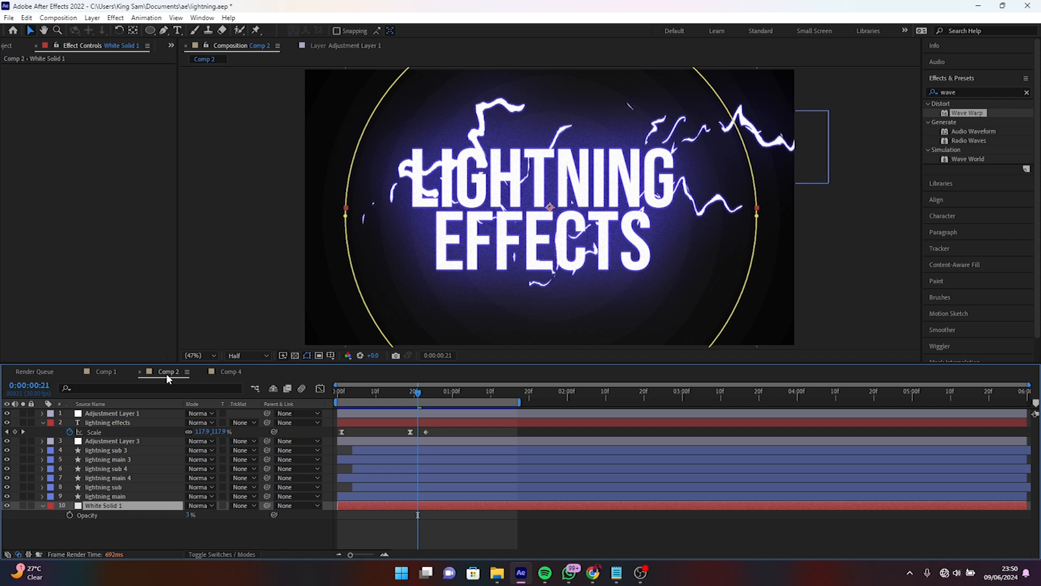
left_click(229, 372)
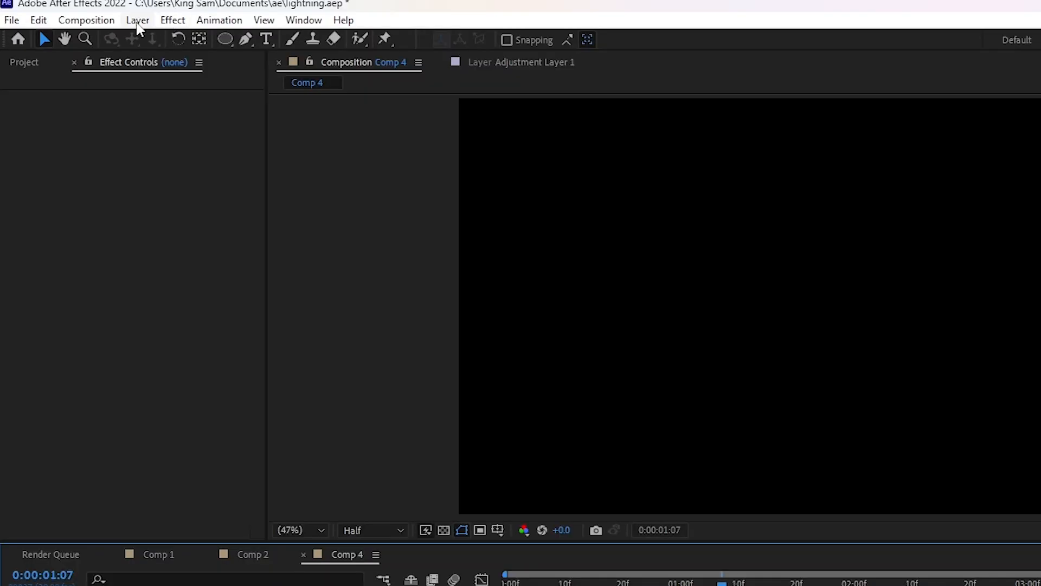
- Add a new adjustment layer above the lightning shape and apply the Glow effect to it
left_click(93, 18)
mouse_move(119, 33)
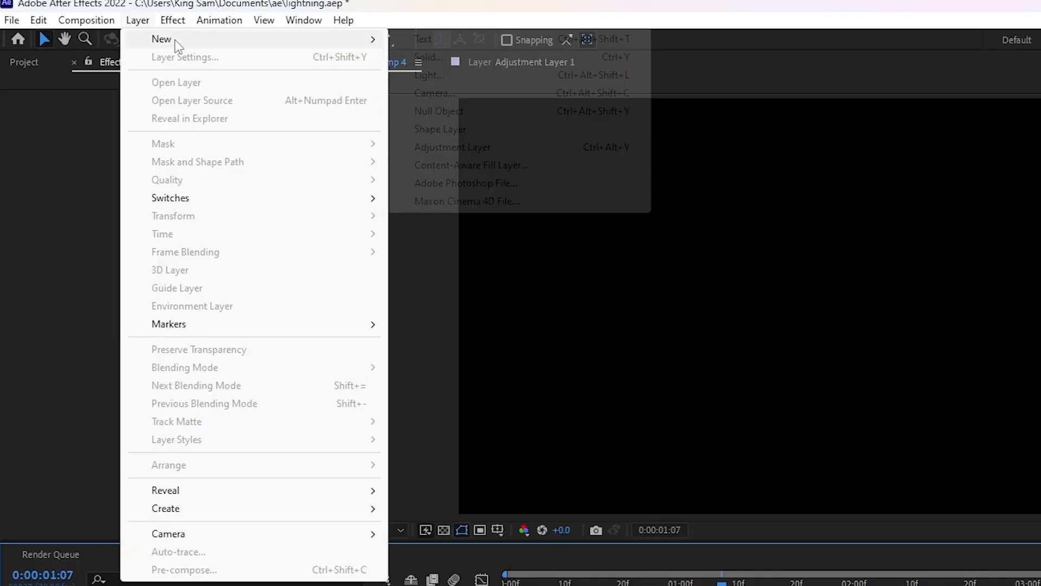
left_click(456, 147)
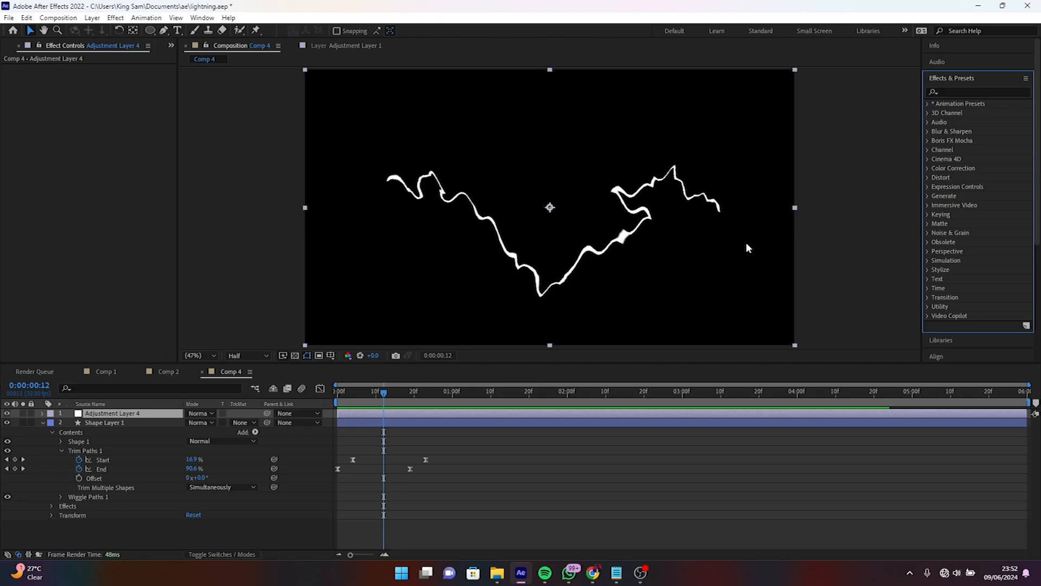
left_click(979, 92)
type("glow")
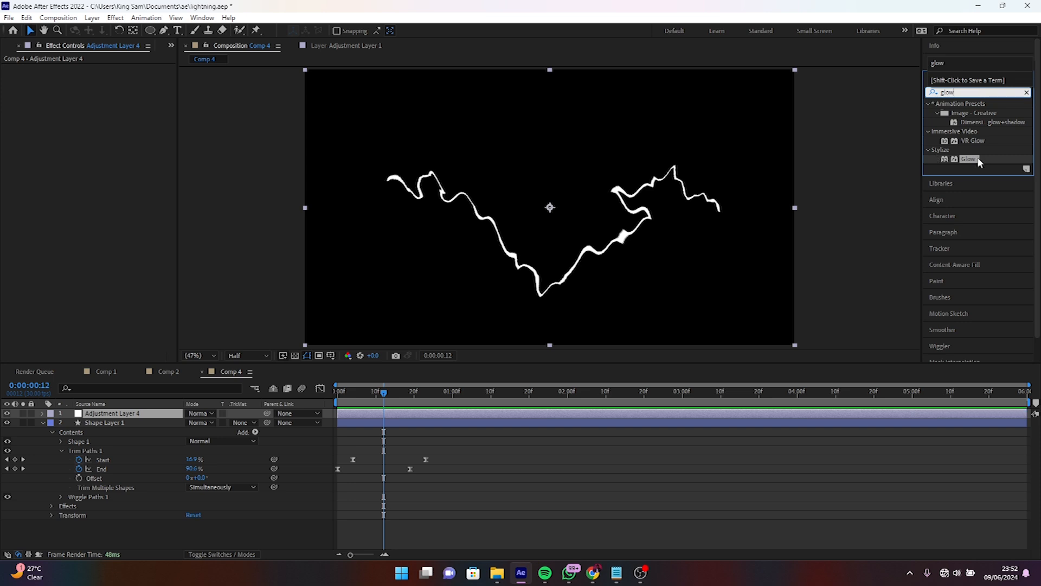
left_click_drag(969, 159, 99, 413)
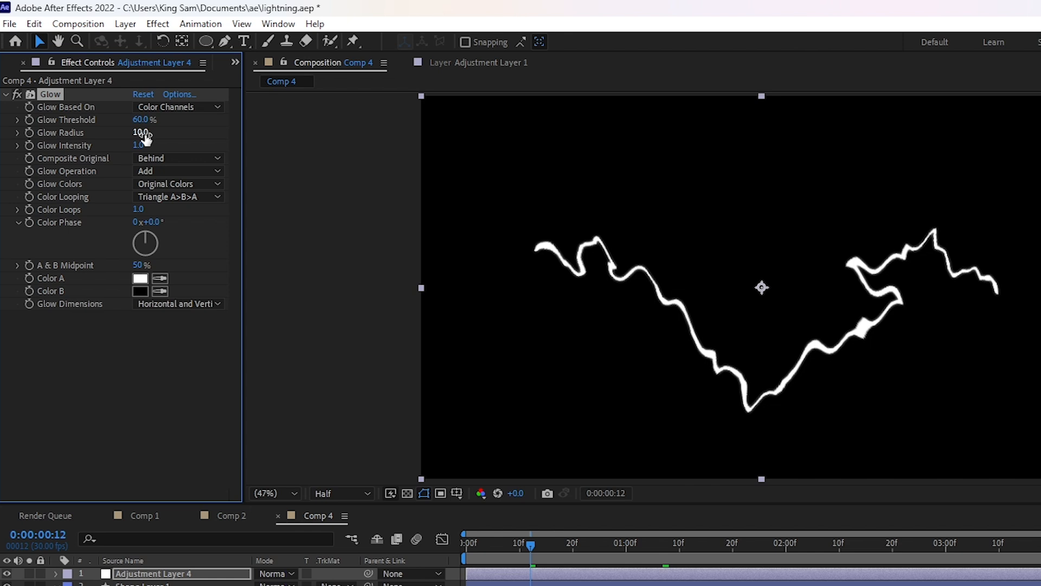
- Set the glow radius to 20 and the glow intensity to 2
left_click(142, 133)
type("20")
left_click(140, 148)
type("2")
key("Return")
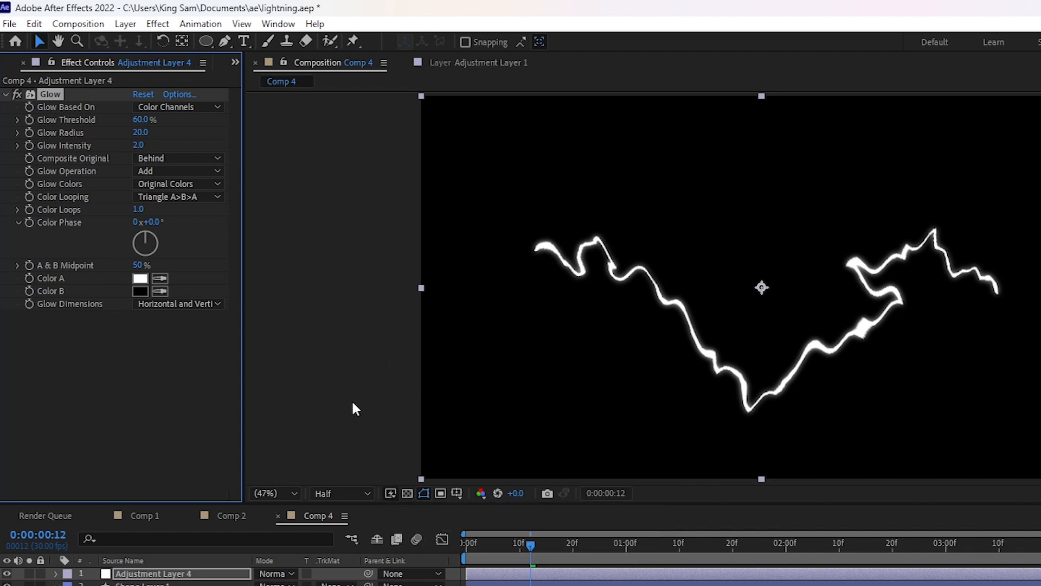
- Set the Glow effect's glow colors to A & B Colors and its color looping to Sawtooth B>A
left_click(165, 185)
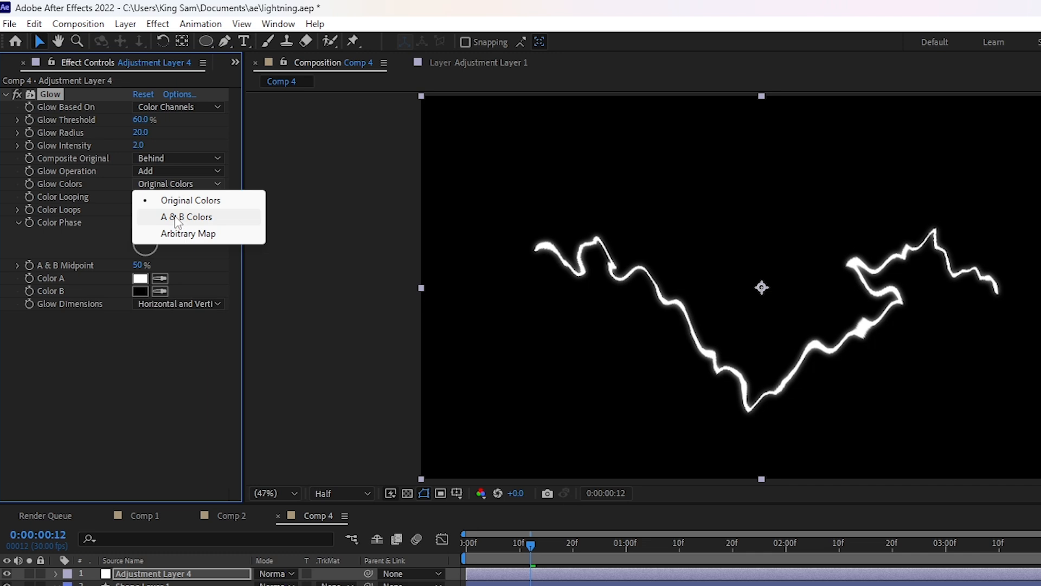
left_click(178, 218)
left_click(153, 200)
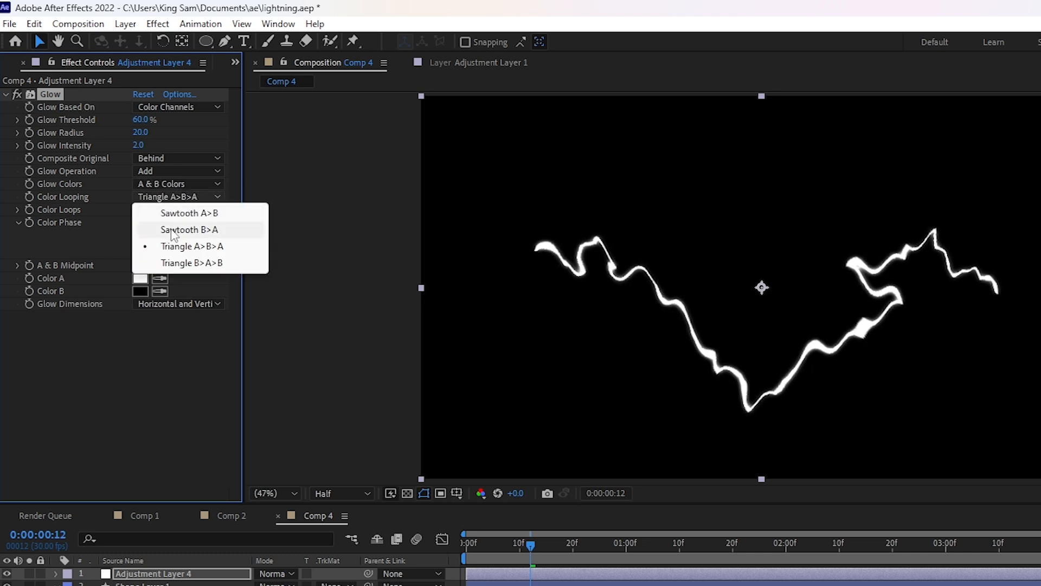
left_click(171, 231)
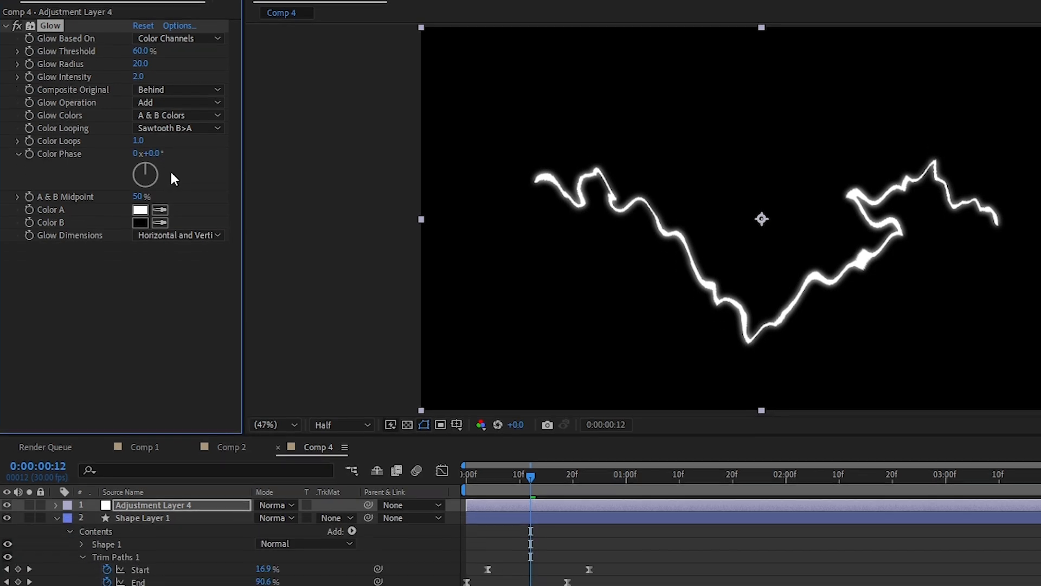
- Change the Glow effect's Color A to a bright saturated blue
left_click(140, 150)
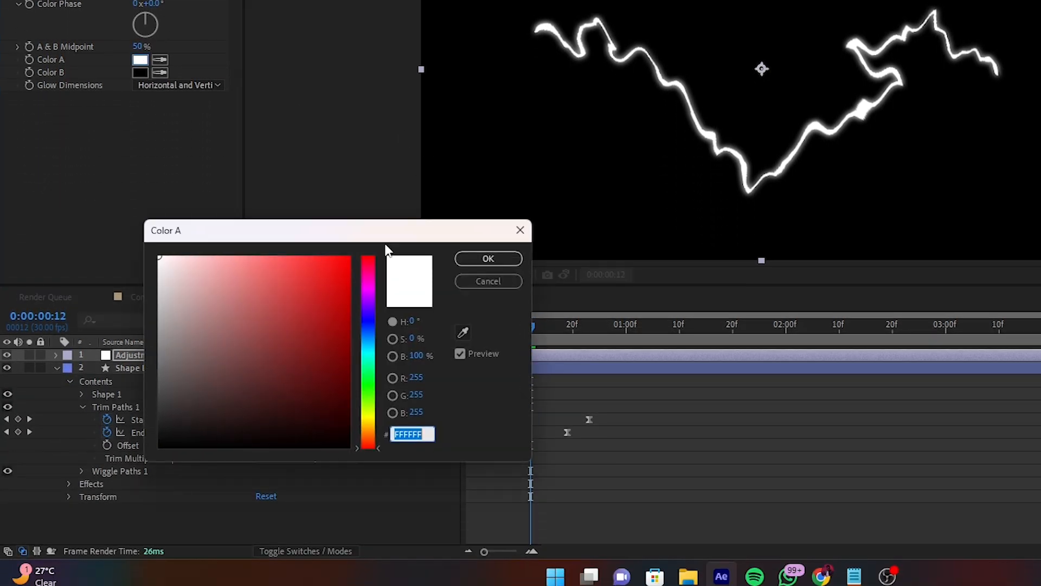
left_click(370, 328)
mouse_move(319, 329)
left_mouse_down()
mouse_move(302, 230)
mouse_move(330, 209)
mouse_move(316, 205)
mouse_move(331, 204)
left_mouse_up()
left_click(488, 259)
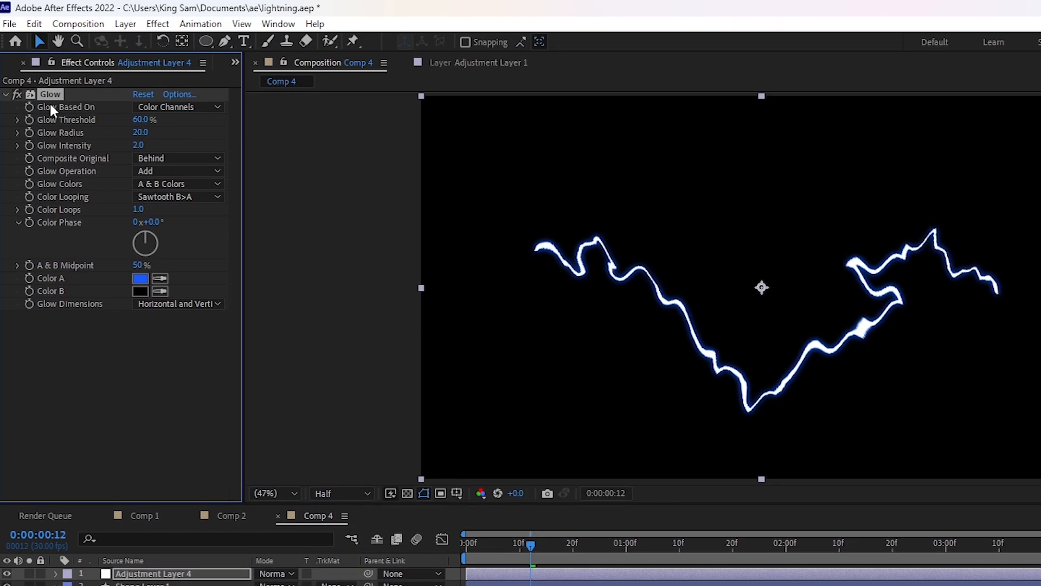
- Duplicate the Glow effect and set the copy's glow radius to 280
key("ctrl+d")
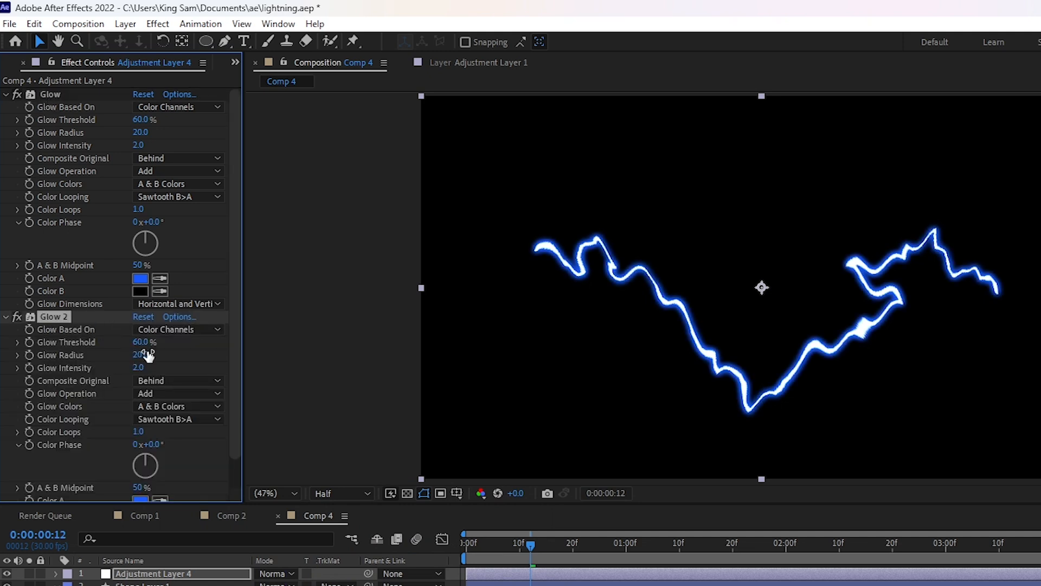
left_click(139, 356)
type("280")
key("Return")
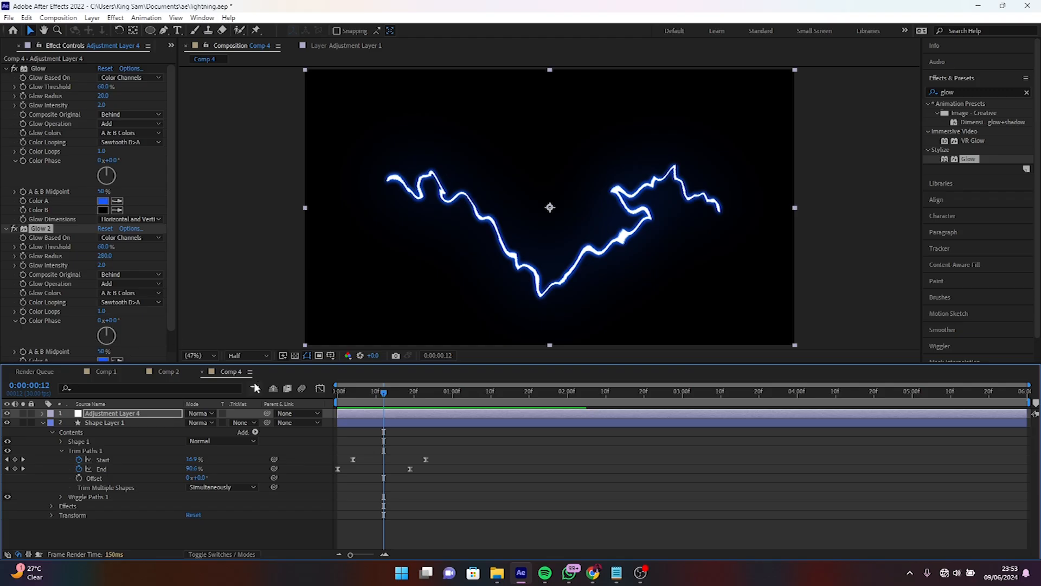
- Find the Posterize Time effect and apply it to the adjustment layer
left_click(1027, 92)
type("pos")
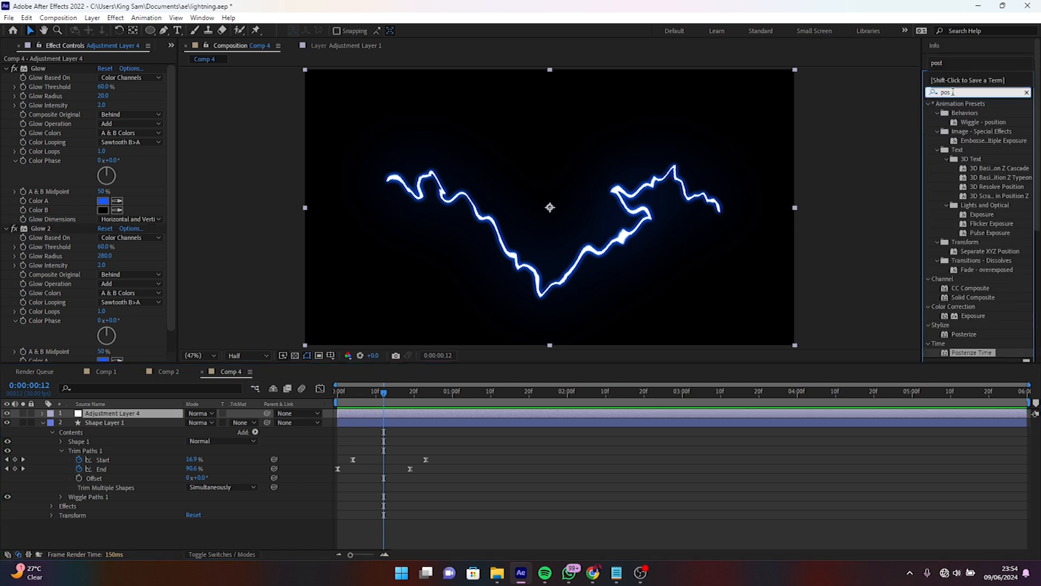
left_click_drag(965, 352, 126, 418)
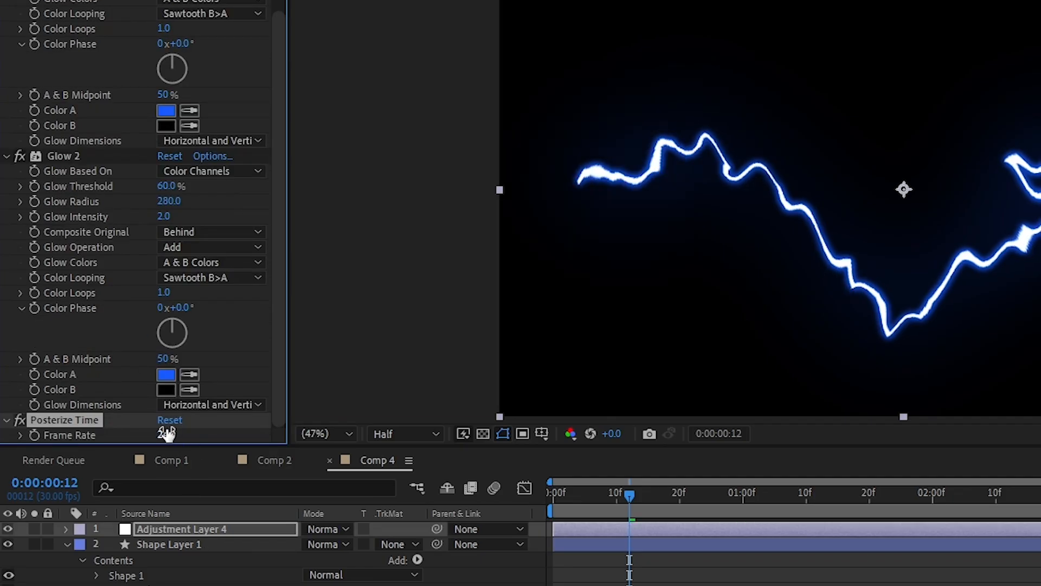
- Set the Posterize Time frame rate to 12 and return the playhead to 0:00:00:00
left_click(166, 433)
left_click(166, 434)
type("12")
key("Return")
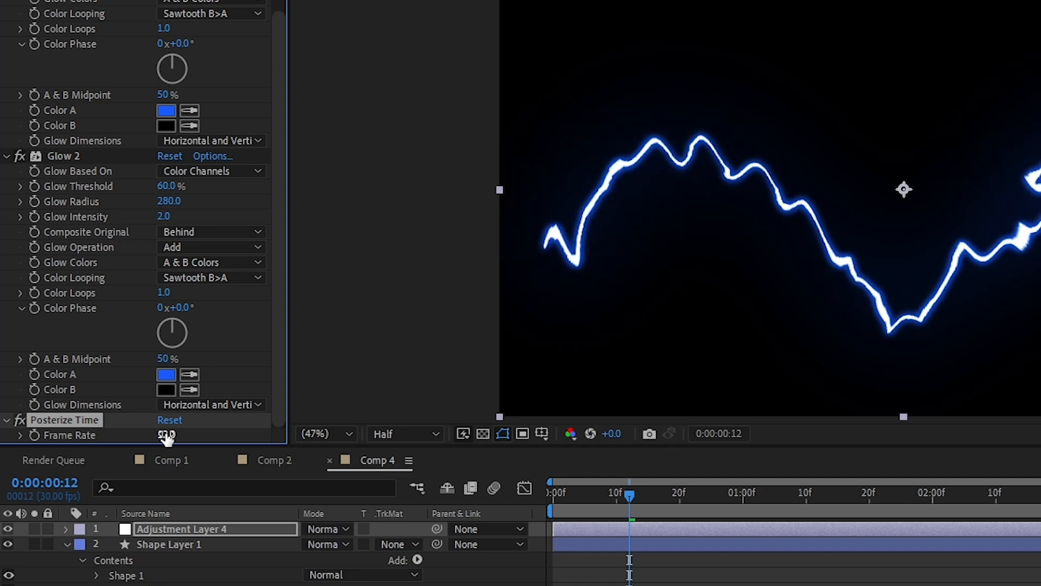
left_click_drag(601, 494, 388, 443)
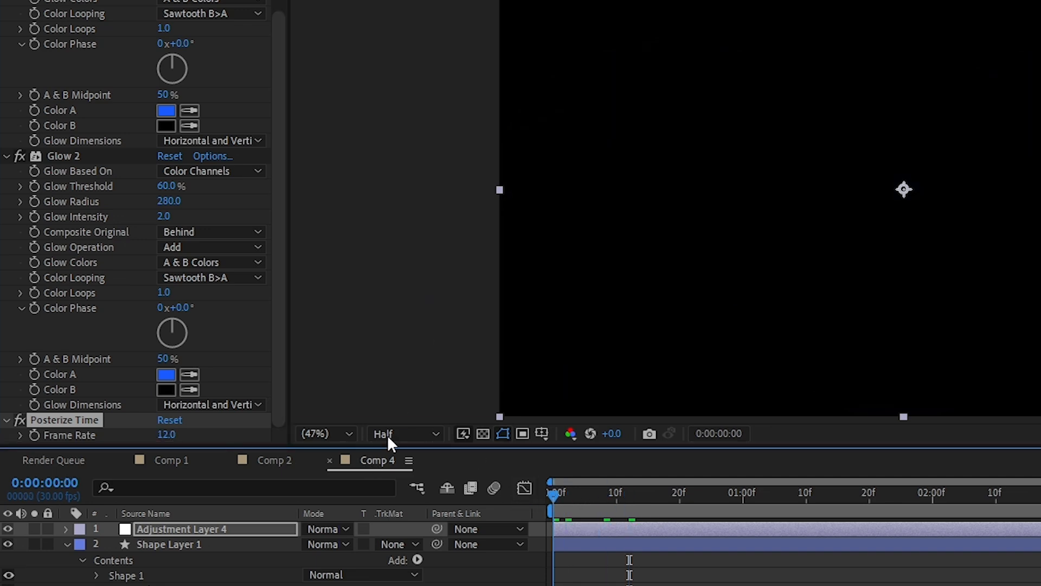
- Preview the animation up to 0:00:00:12 and search the effects for "noise"
key("space")
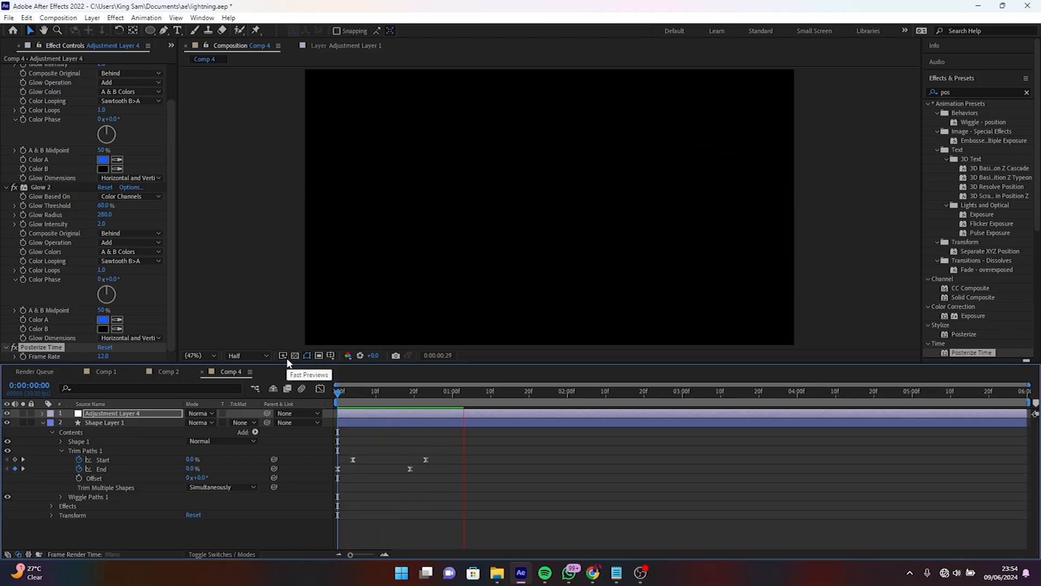
left_click(385, 406)
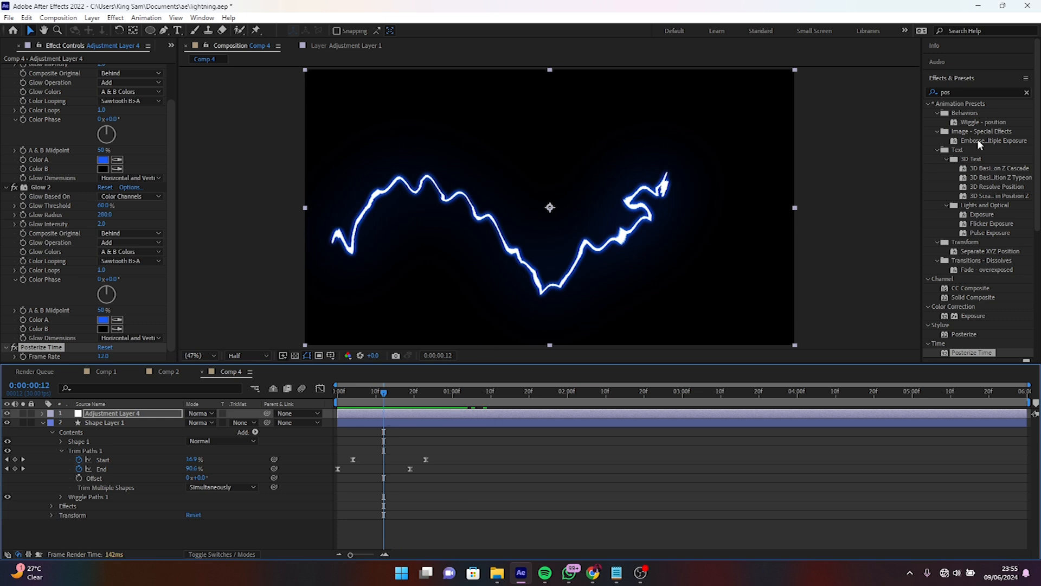
left_click(978, 92)
key("BackSpace")
key("BackSpace")
key("BackSpace")
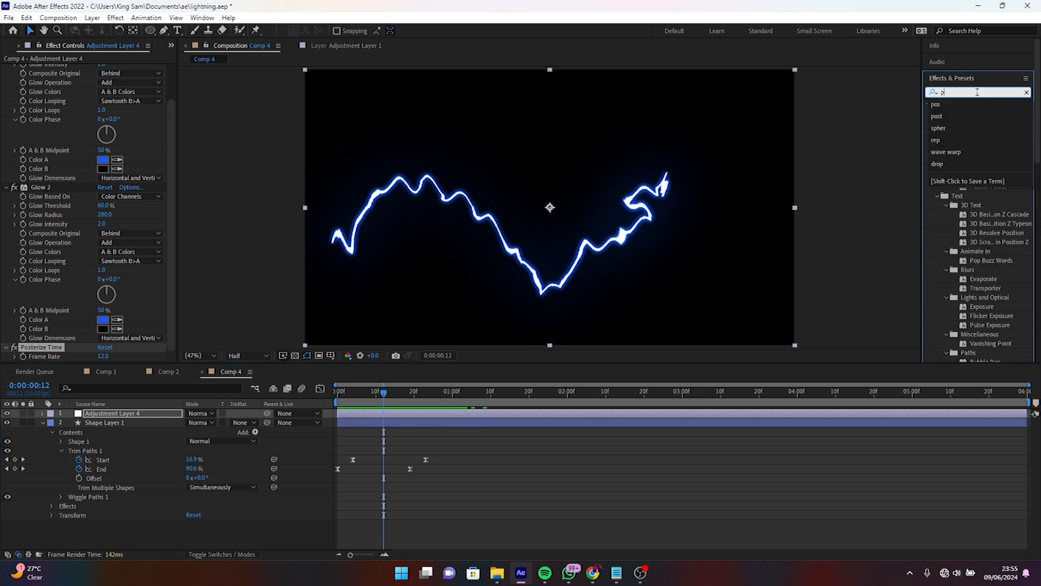
type("nose")
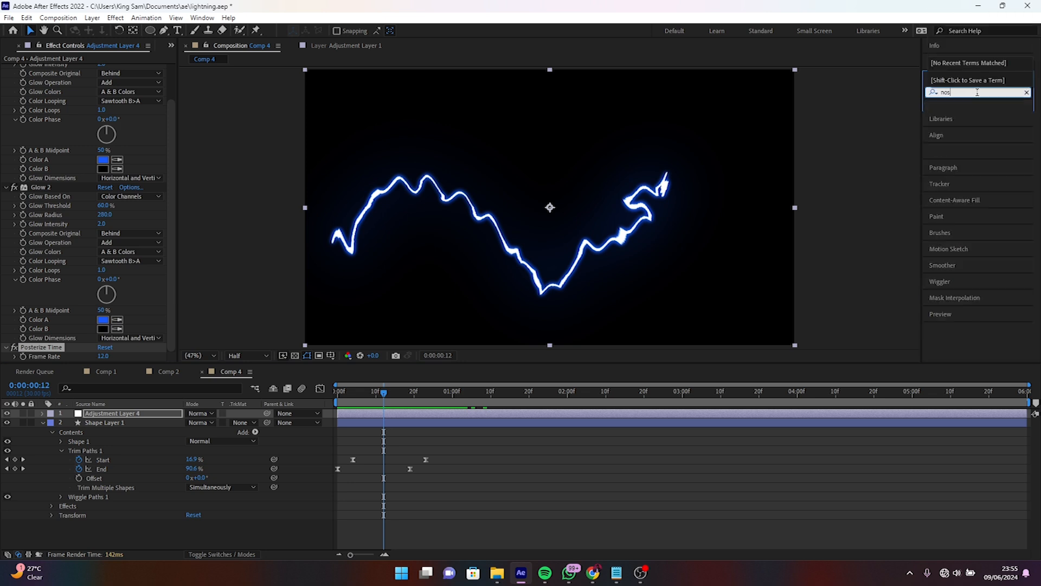
key("BackSpace")
key("BackSpace")
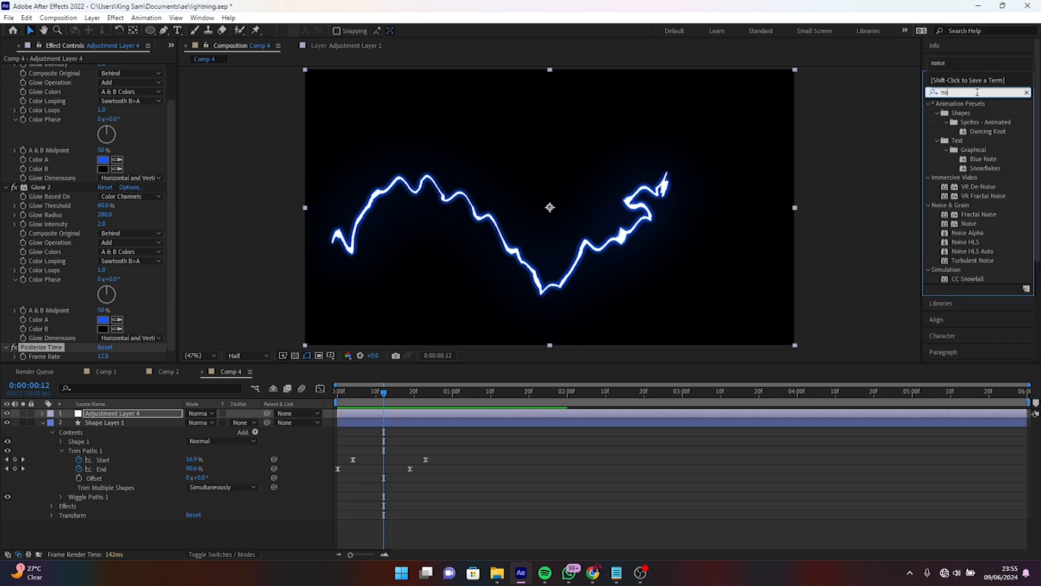
type("ise")
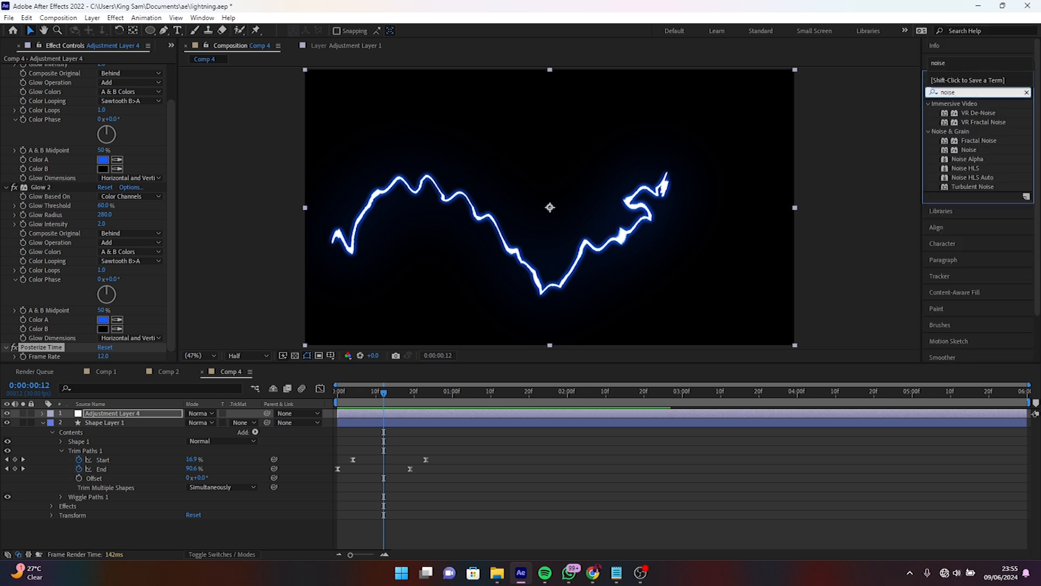
- Apply the Noise effect to Adjustment Layer 4 and set its Amount of Noise to 12%
left_click(970, 149)
left_click_drag(969, 152, 119, 418)
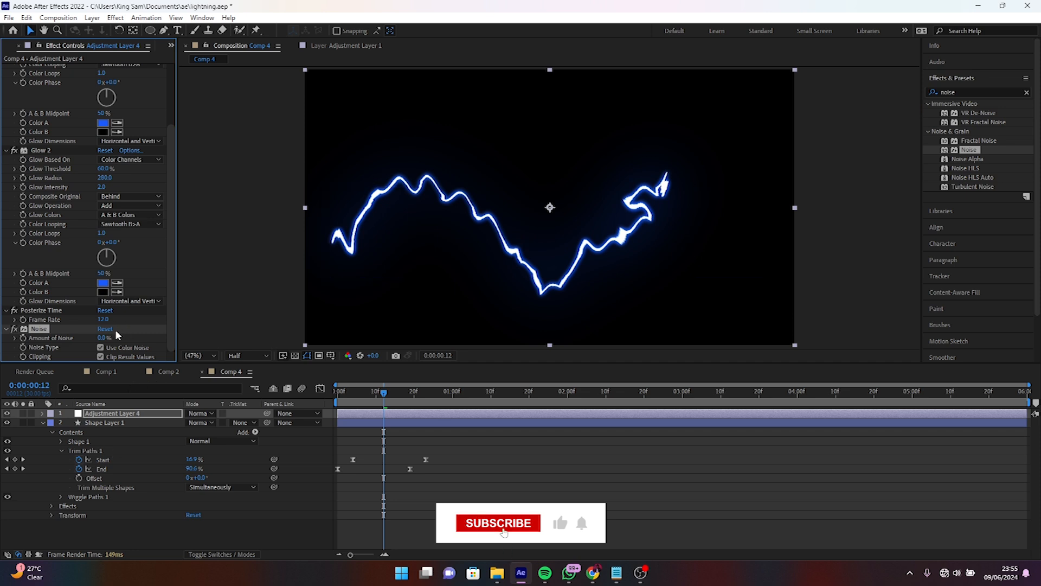
left_click(103, 338)
type("12")
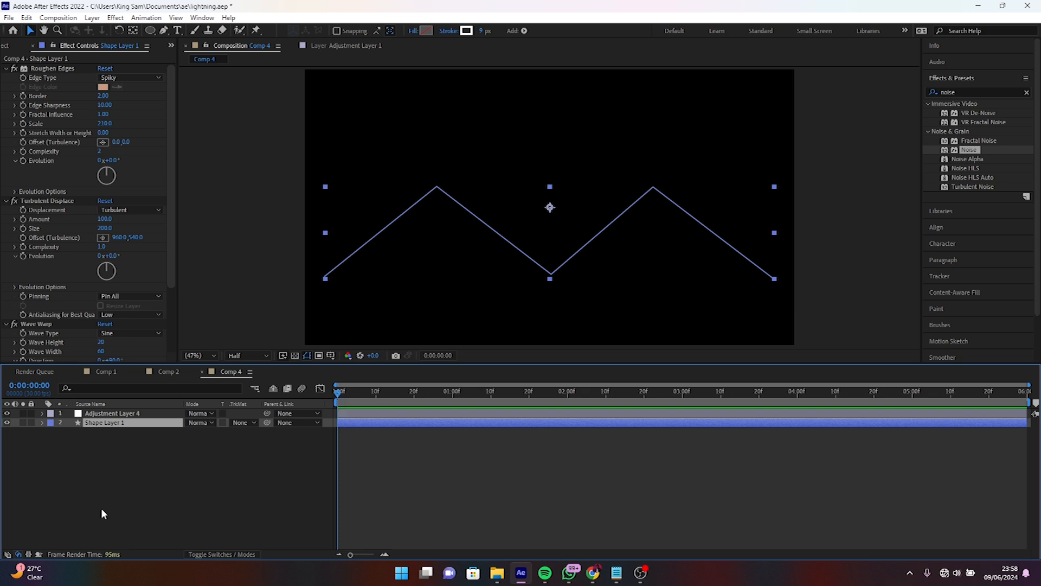
- Rename Shape Layer 1 as "lightining"
right_click(109, 426)
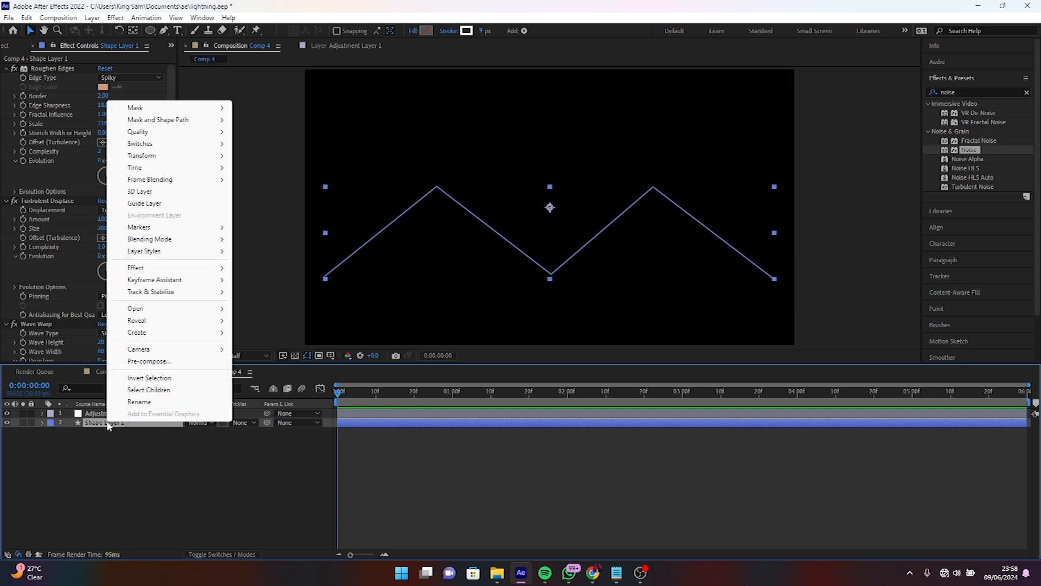
left_click(139, 402)
type("li")
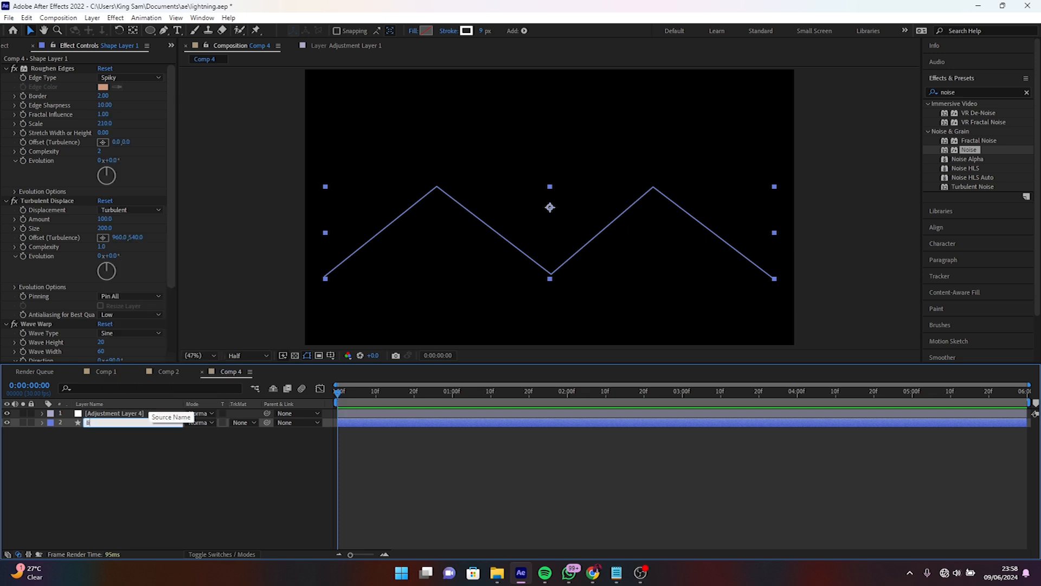
type("ghtining")
key("Return")
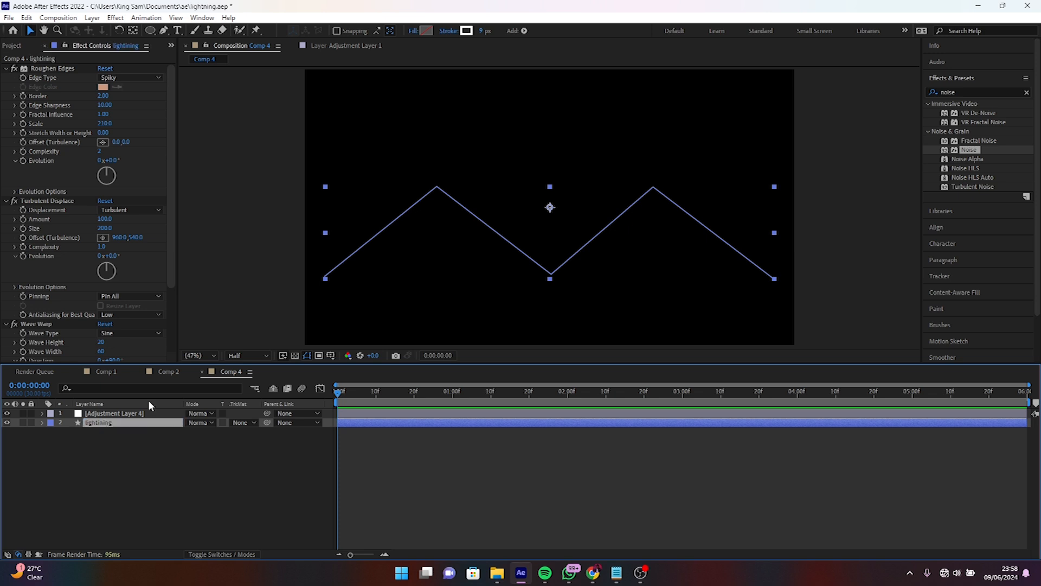
- Duplicate the lightining layer and rename the copy "lightining sub", previewing up to 0:00:00:12
key("ctrl+d")
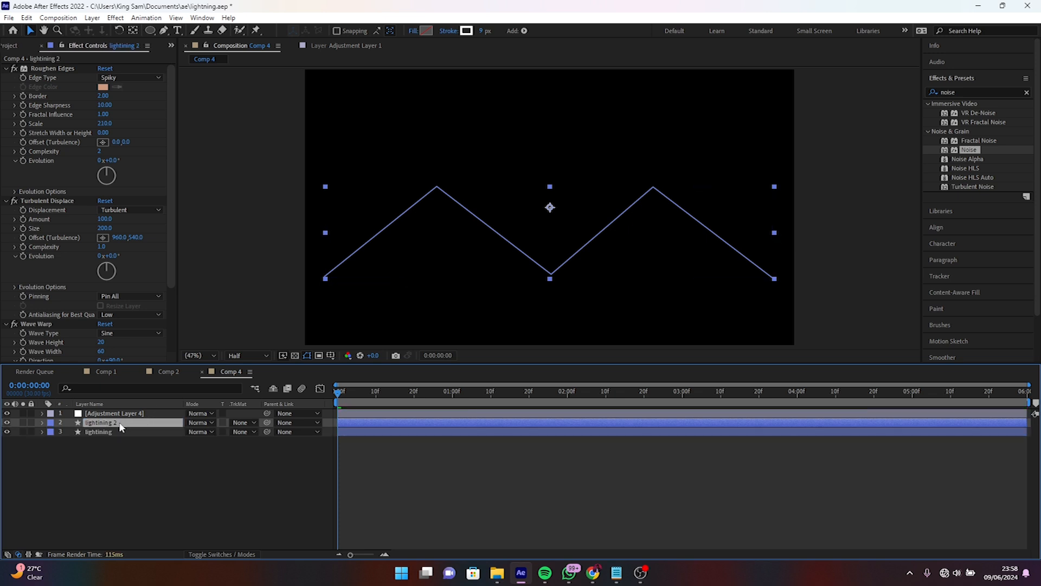
right_click(120, 428)
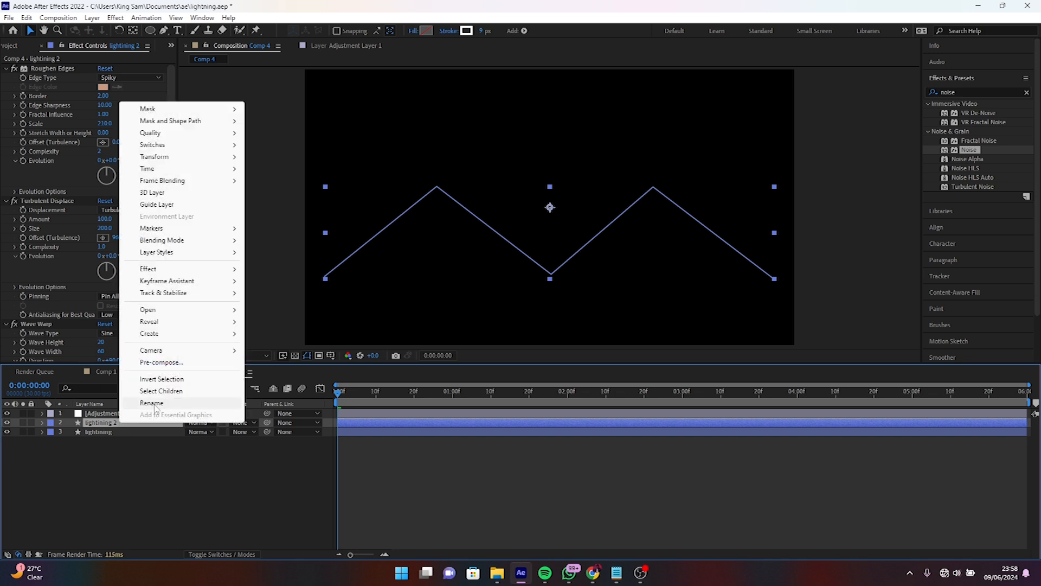
left_click(139, 403)
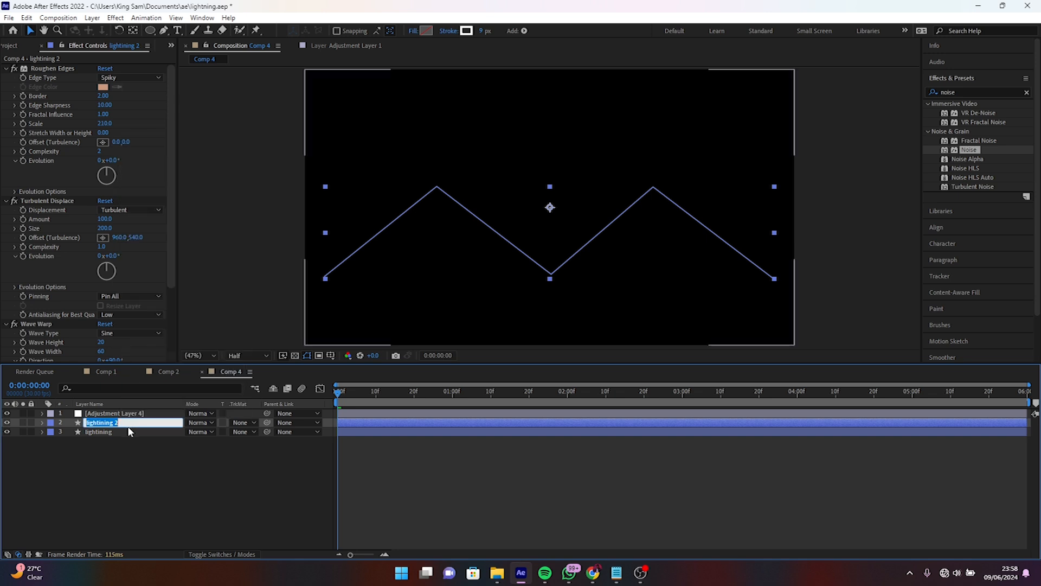
left_click(128, 421)
key("Return")
key("space")
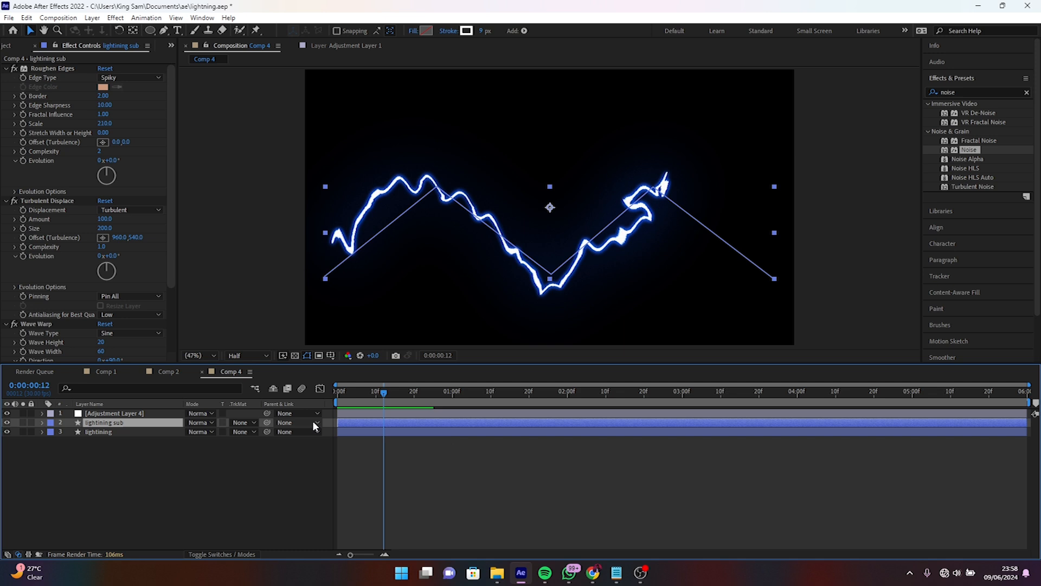
- Reveal the lightining sub layer's modified properties and remove the time*20 expression from its Wiggle Paths Random Seed
left_click(41, 423)
key("u")
key("u")
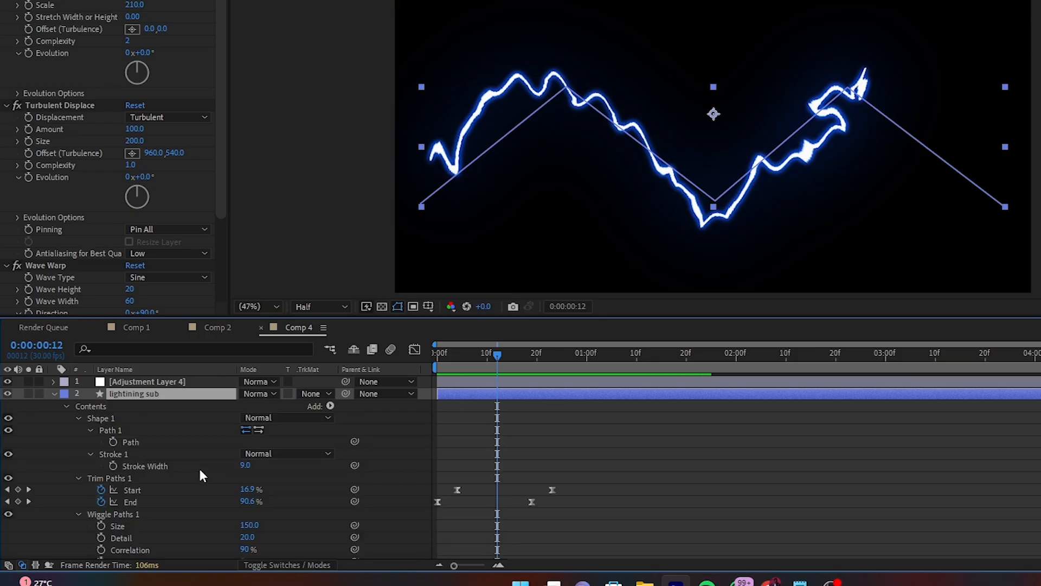
scroll(199, 469, "down", 5)
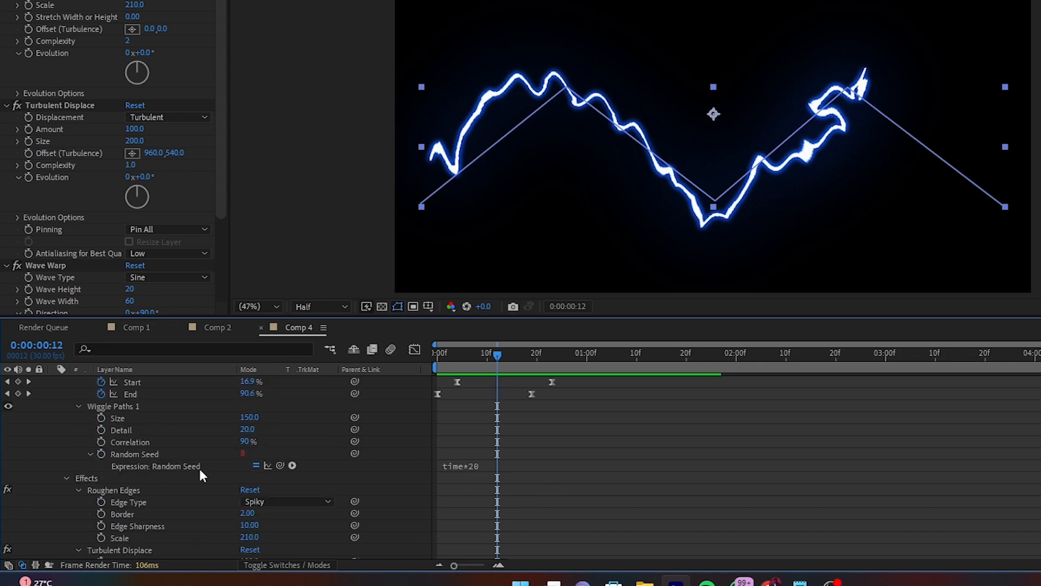
scroll(227, 429, "up", 4)
scroll(227, 430, "down", 3)
scroll(227, 429, "down", 2)
scroll(227, 430, "up", 3)
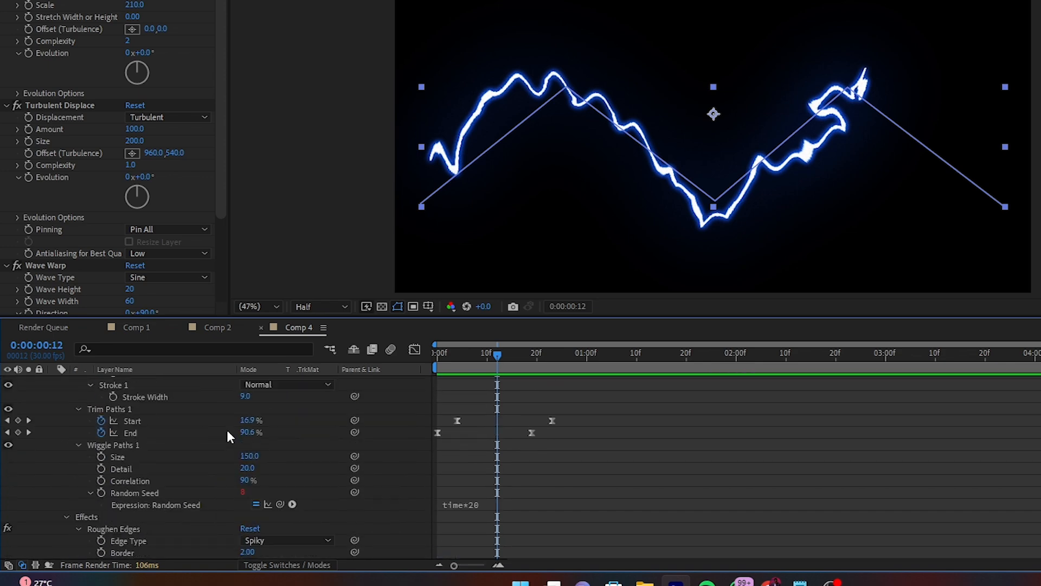
left_click(102, 493, "alt")
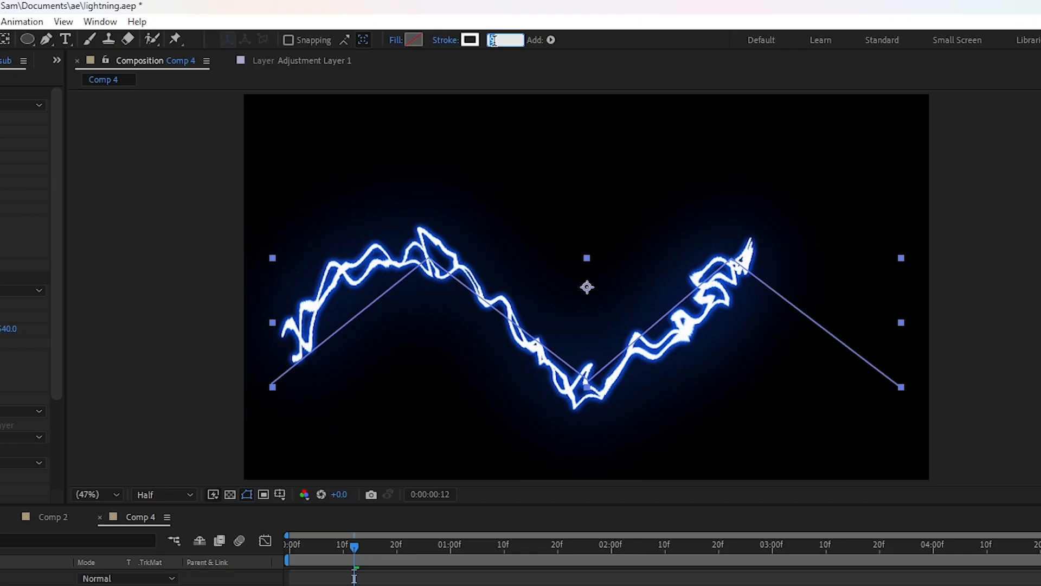
- Set the lightining sub layer's stroke width to 2 px and move the playhead to 0:00:00:20
type("2")
key("Return")
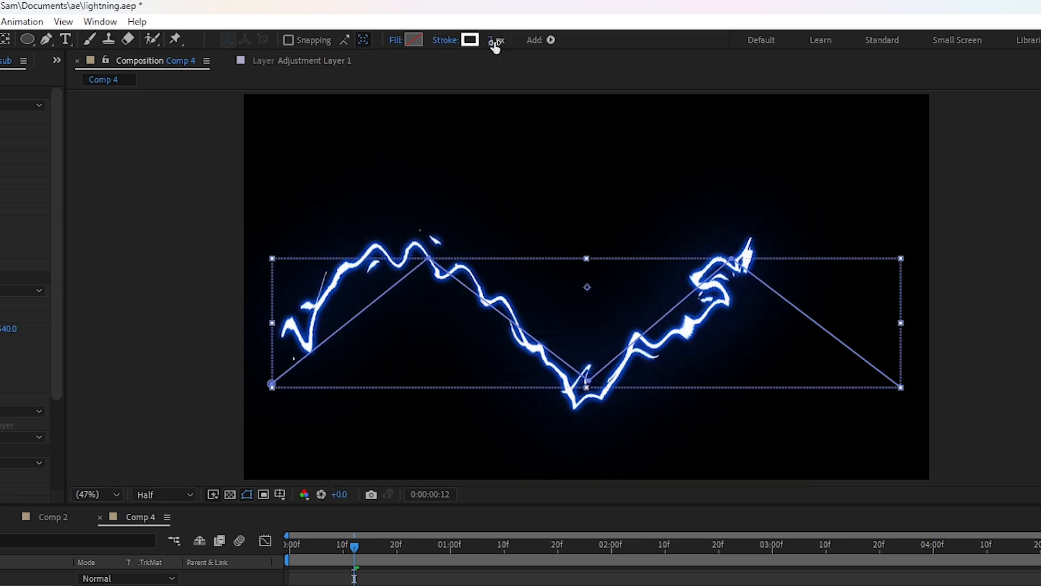
left_click_drag(356, 546, 383, 534)
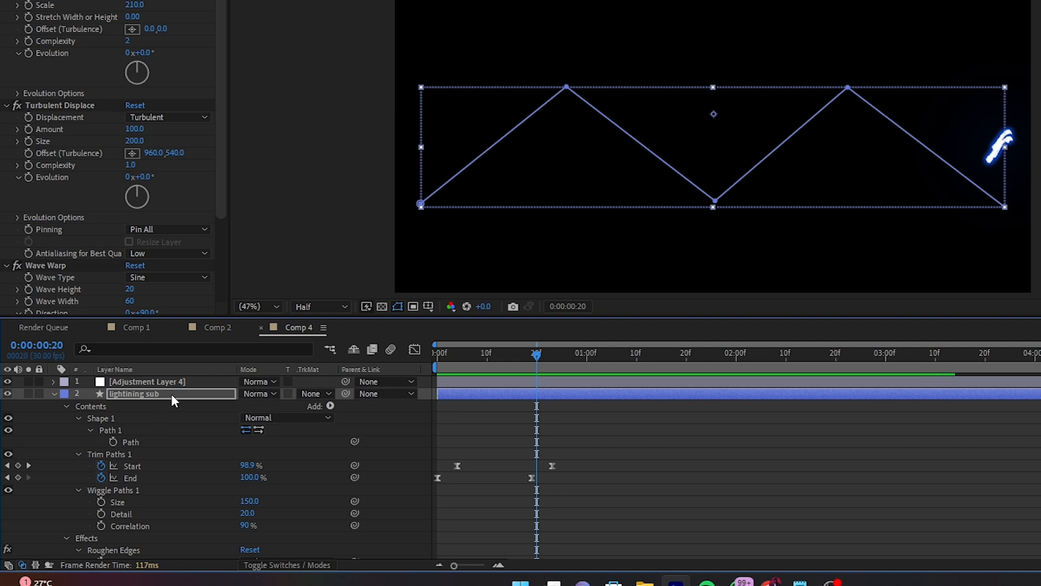
key("Return")
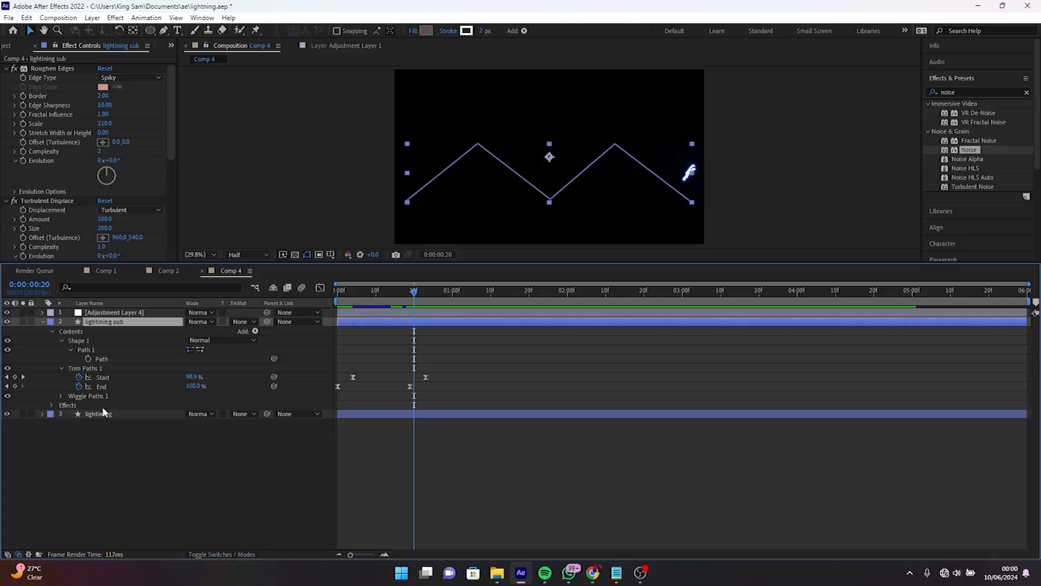
- Reveal the lightining layer's modified properties and link the lightining sub layer's Path to the lightining layer's Path
left_click(97, 413)
key("u")
key("u")
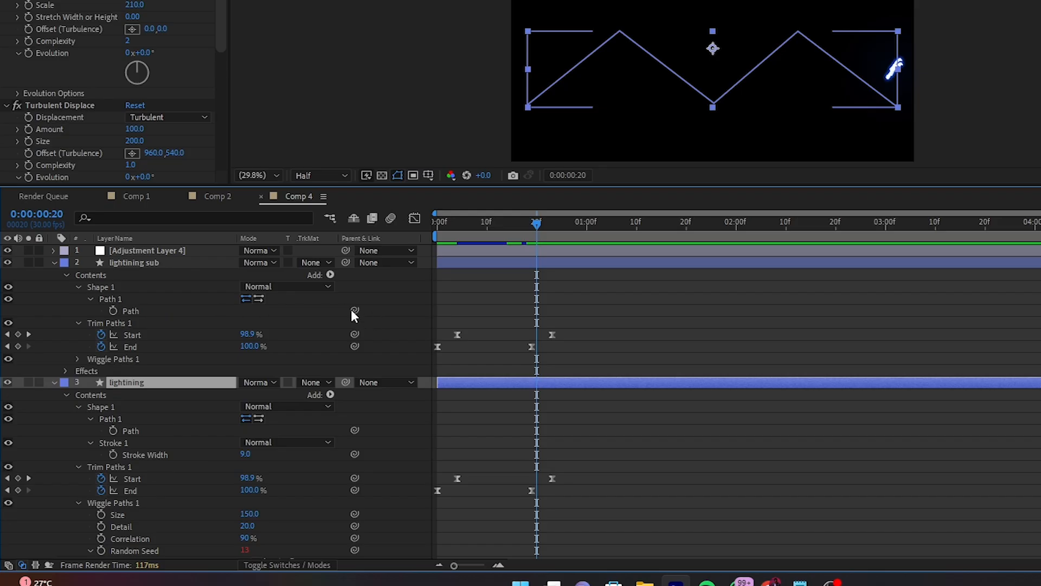
left_click_drag(354, 310, 116, 429)
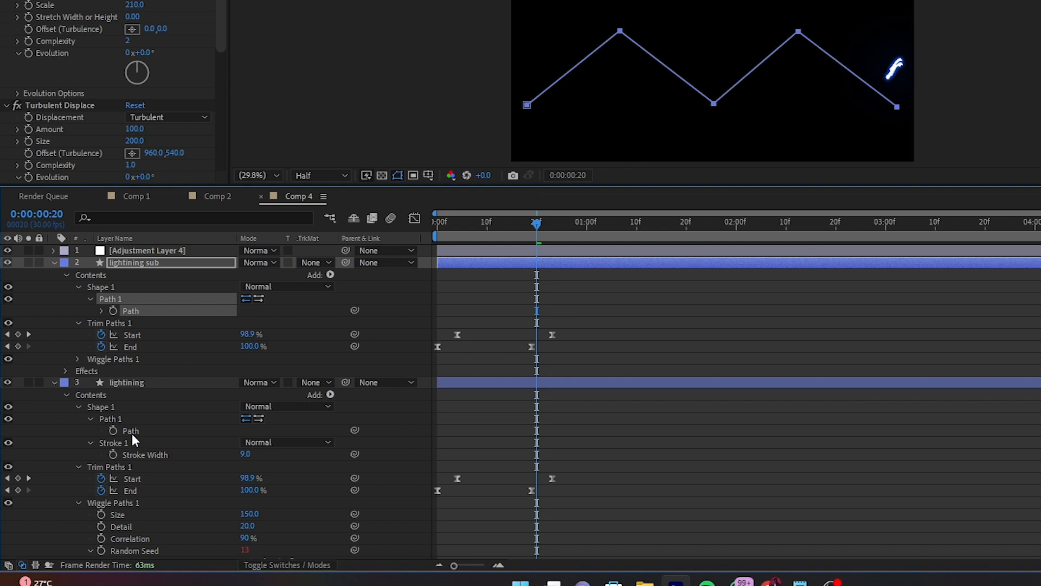
- Delete the first peak point of the lightining layer's zigzag path with the Pen tool
left_click(132, 432)
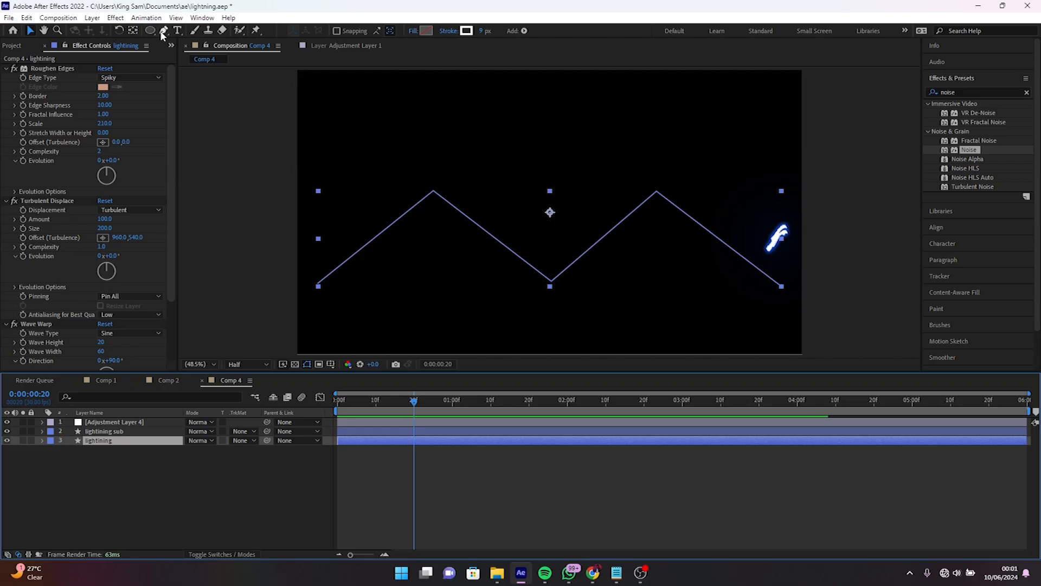
left_click(162, 31)
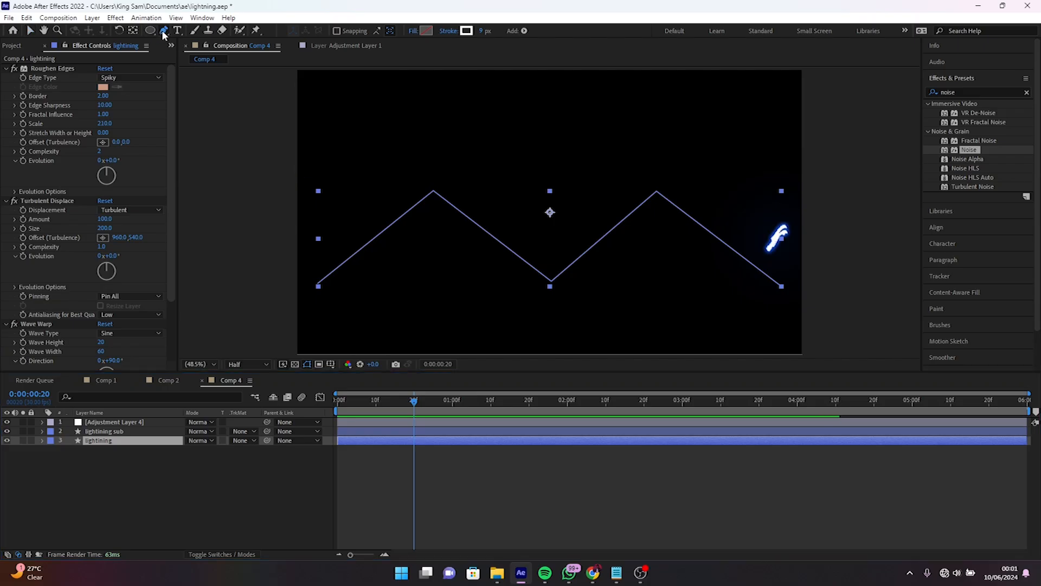
left_click(435, 193)
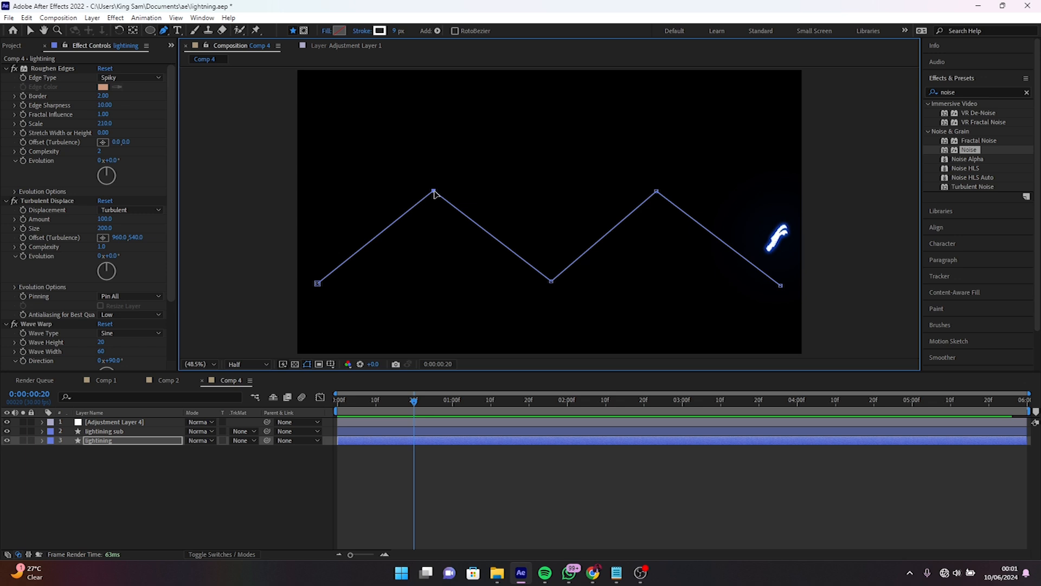
left_click(434, 192)
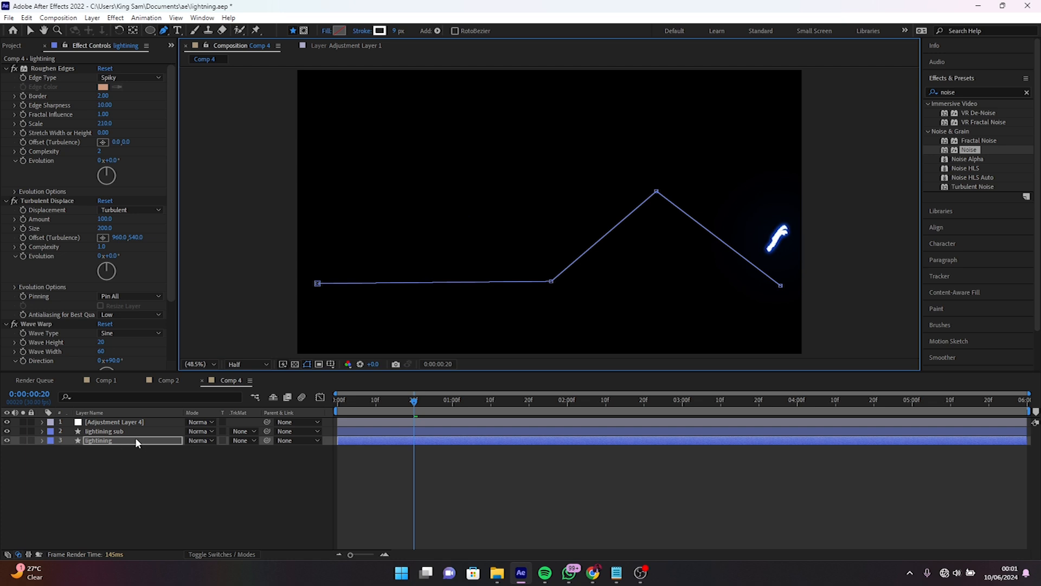
- Reposition the four remaining path points into a Z-shaped bolt descending from upper left to lower right, and preview the result
left_click(317, 283)
left_click_drag(331, 212, 333, 114)
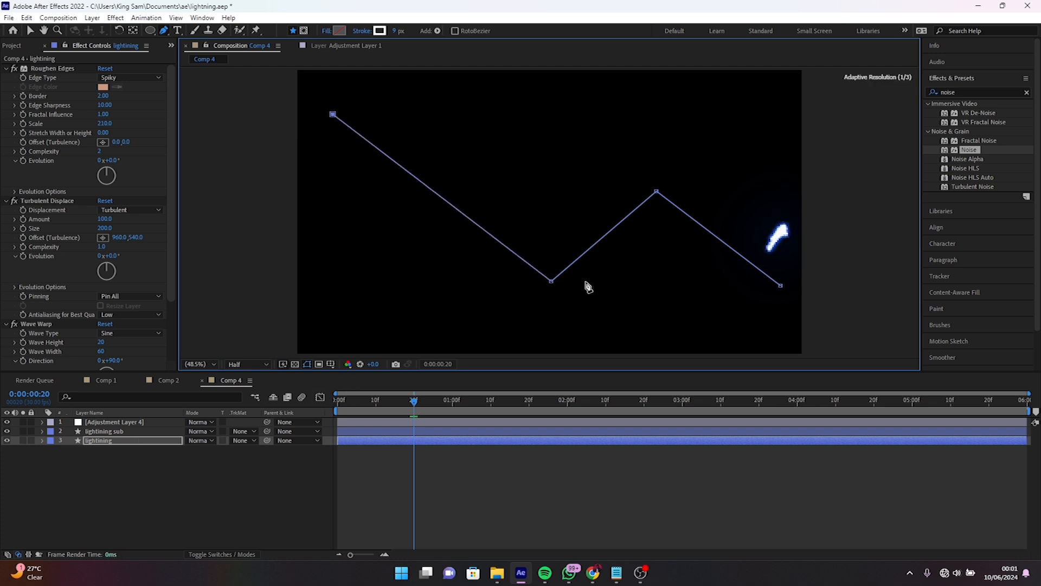
left_click_drag(551, 281, 506, 141)
left_click_drag(657, 191, 440, 205)
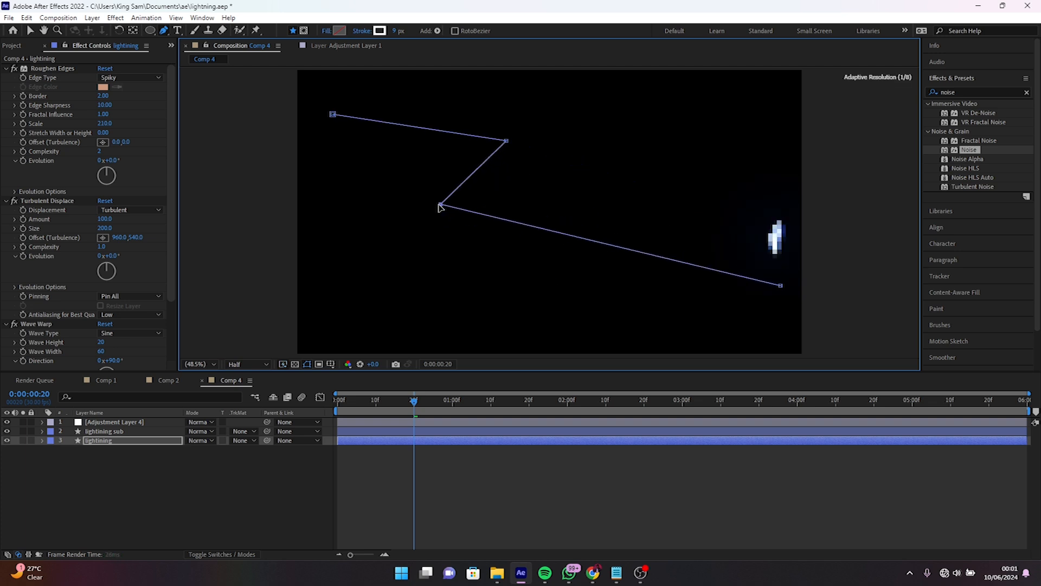
left_click_drag(781, 286, 687, 258)
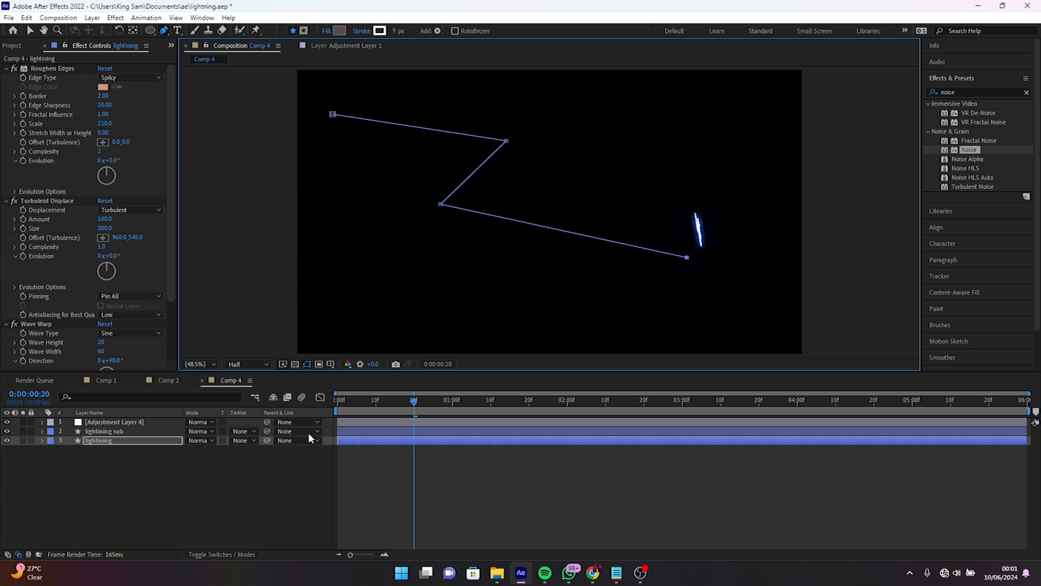
left_click_drag(355, 401, 340, 400)
key("space")
key("space")
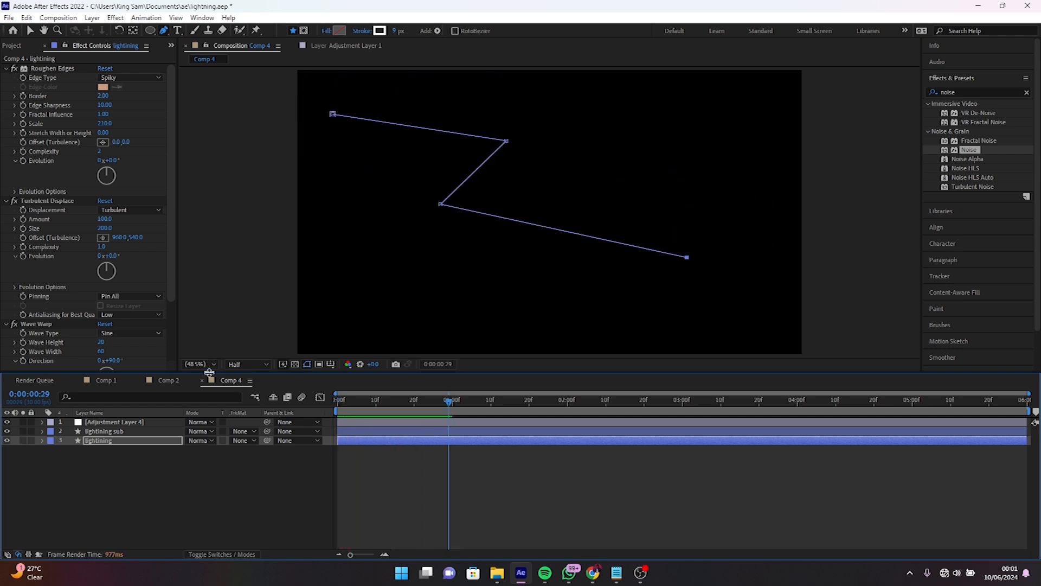
- Duplicate the lightining and lightining sub layers together
left_click(109, 439)
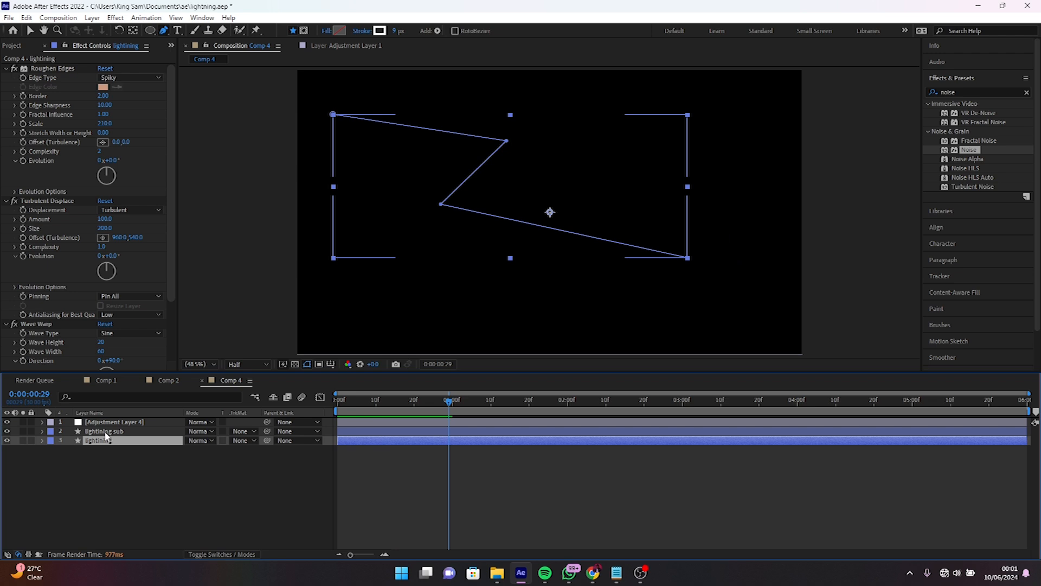
left_click(105, 432, "ctrl")
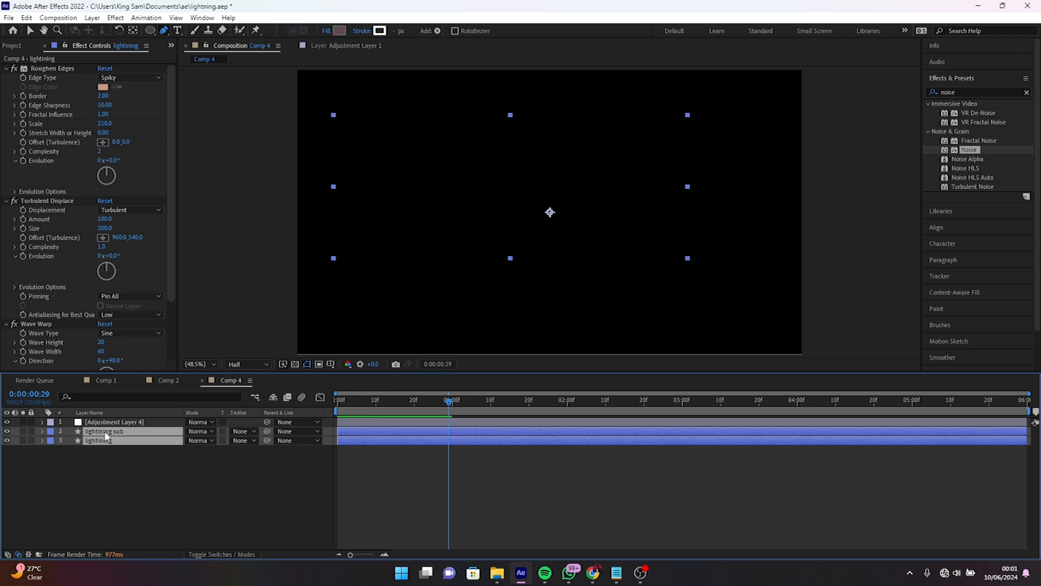
key("ctrl+d")
left_click_drag(106, 433, 108, 437)
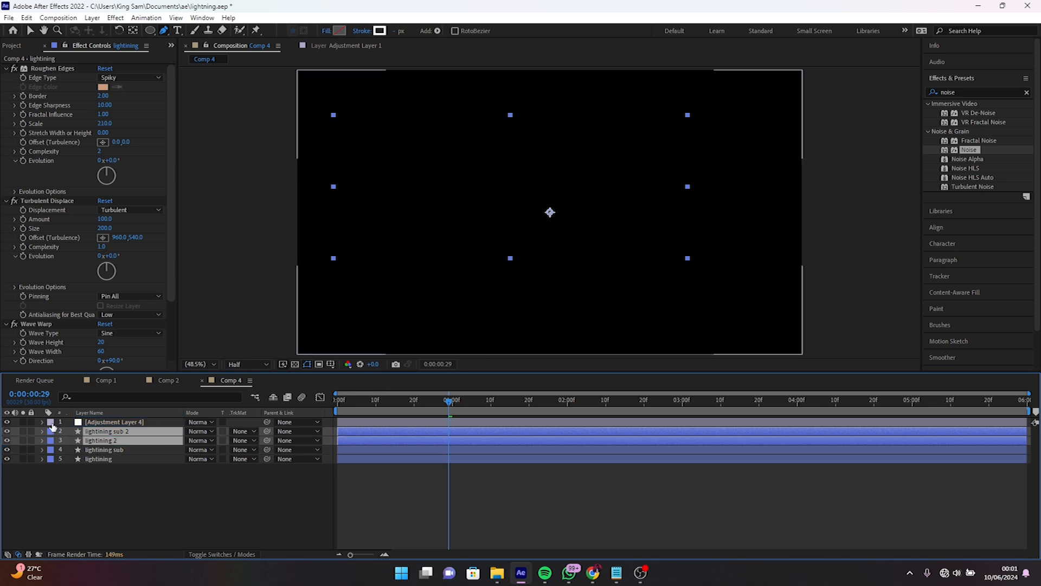
- Reshape the lightining 2 path into a wide zigzag rising from the composition's lower left to its upper right by repositioning its four points
left_click(143, 497)
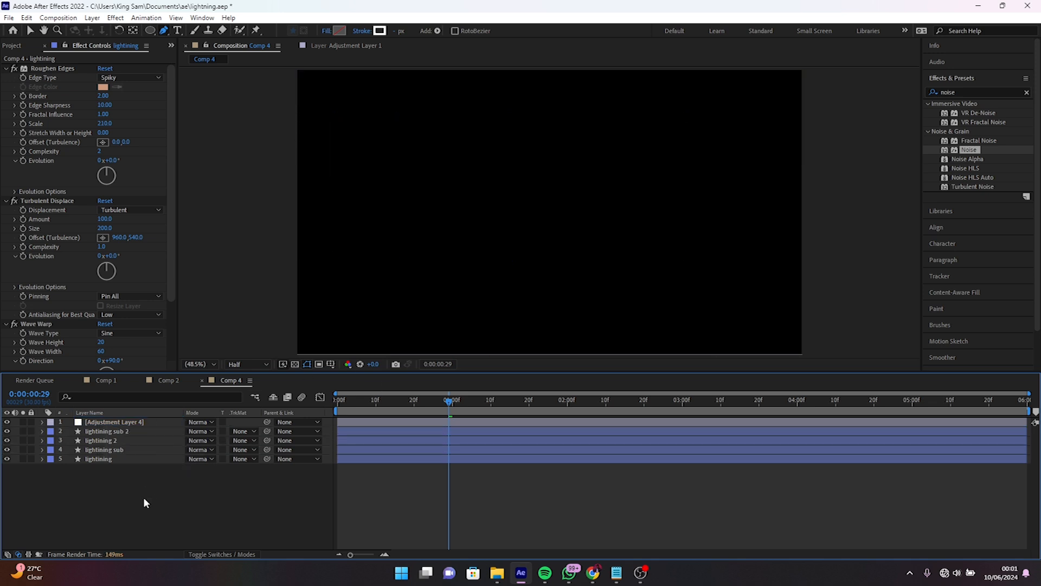
left_click(120, 441)
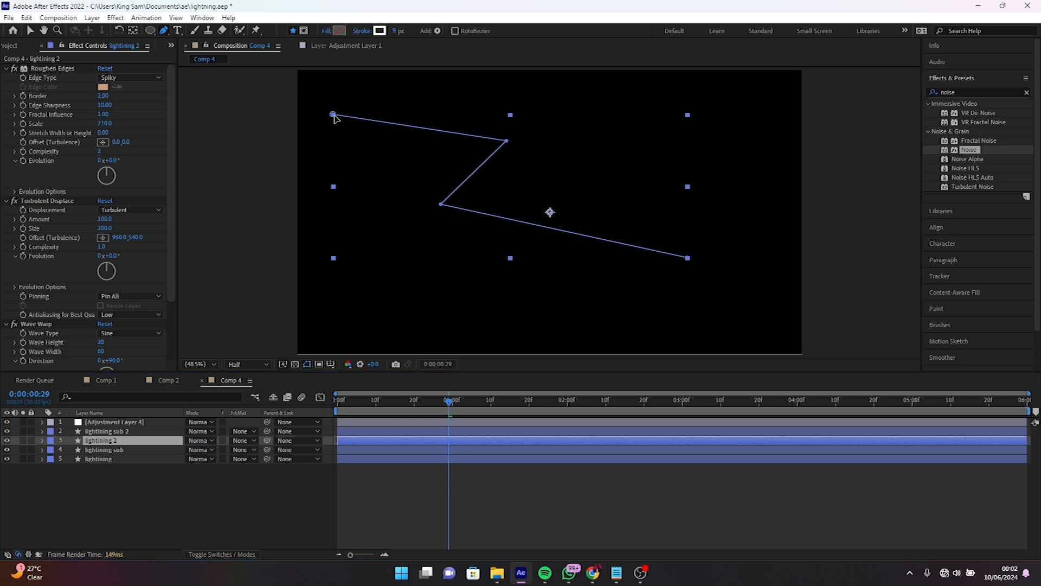
left_click(507, 142)
left_click_drag(508, 142, 559, 320)
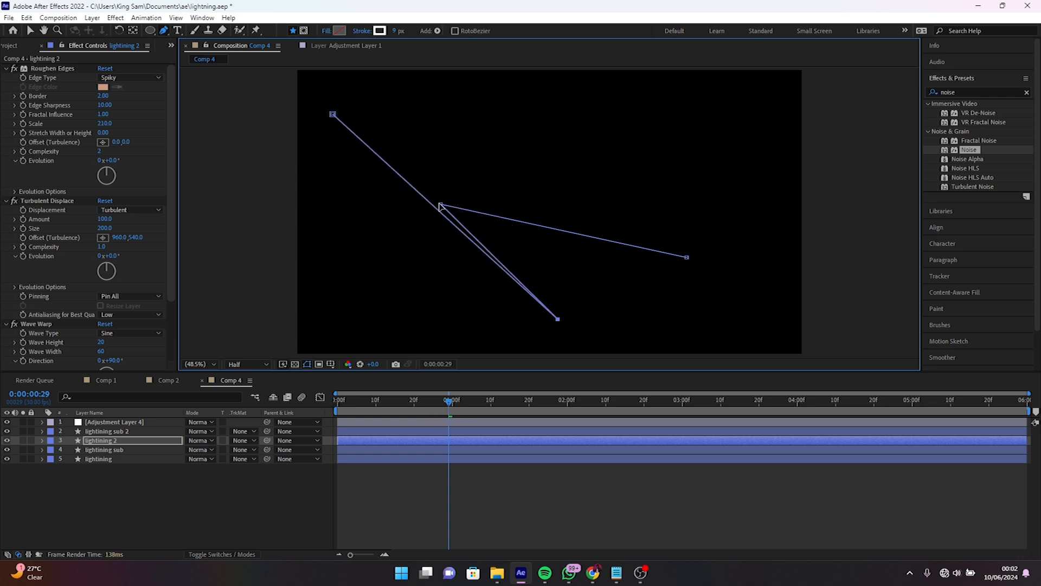
left_click_drag(441, 206, 662, 146)
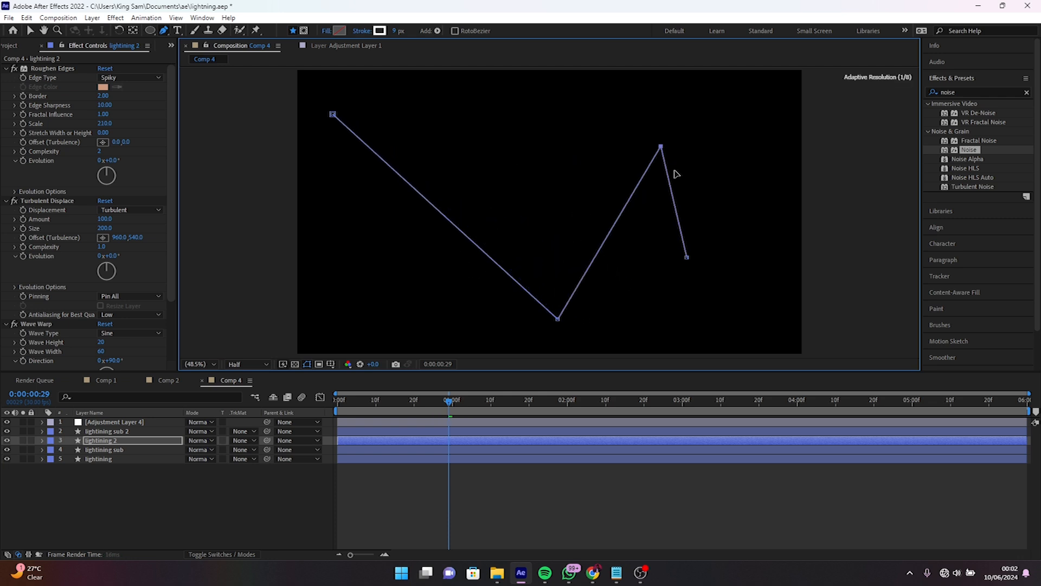
left_click_drag(687, 257, 769, 106)
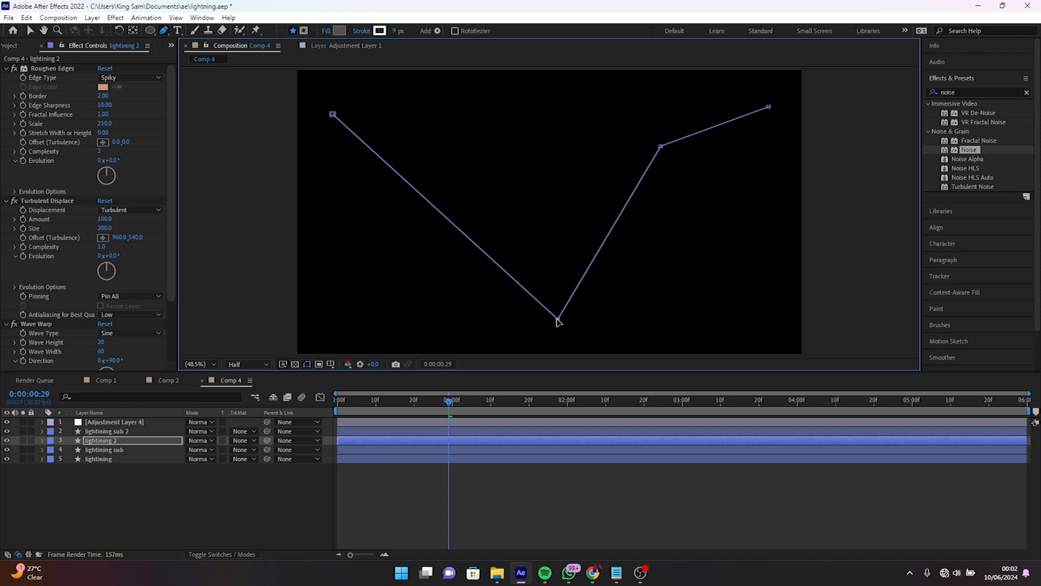
left_click_drag(333, 115, 302, 319)
left_click_drag(560, 319, 424, 144)
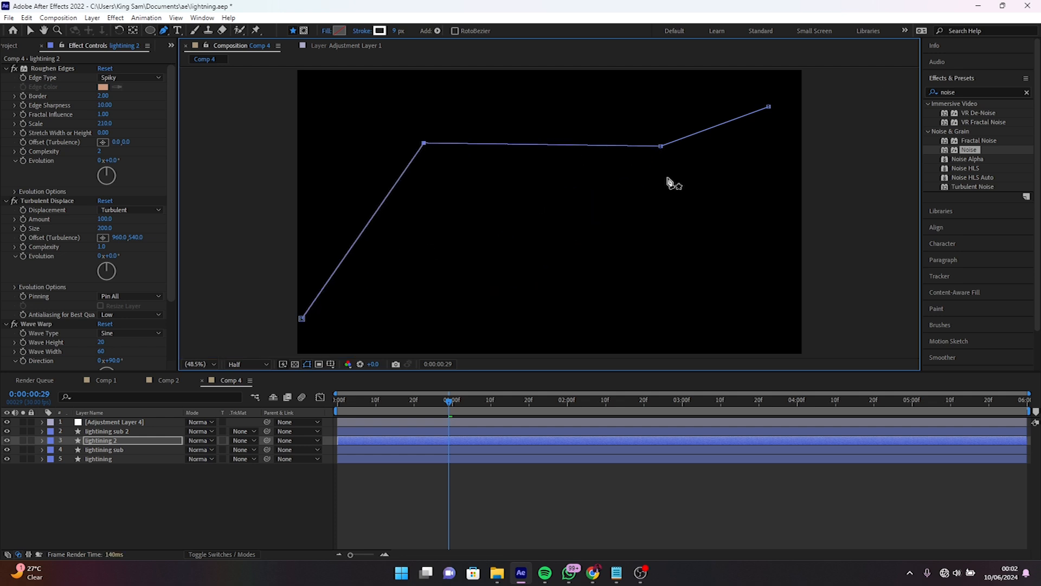
left_click_drag(661, 147, 641, 287)
left_click_drag(770, 108, 782, 102)
- Preview both bolts from the first frame and park the playhead at 0:00:00:12
left_click(337, 405)
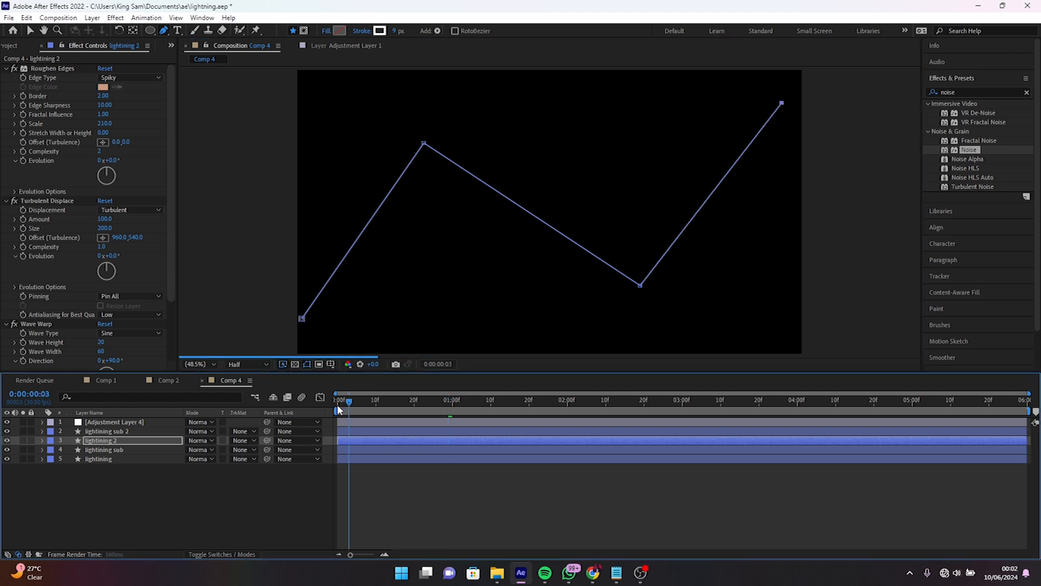
key("space")
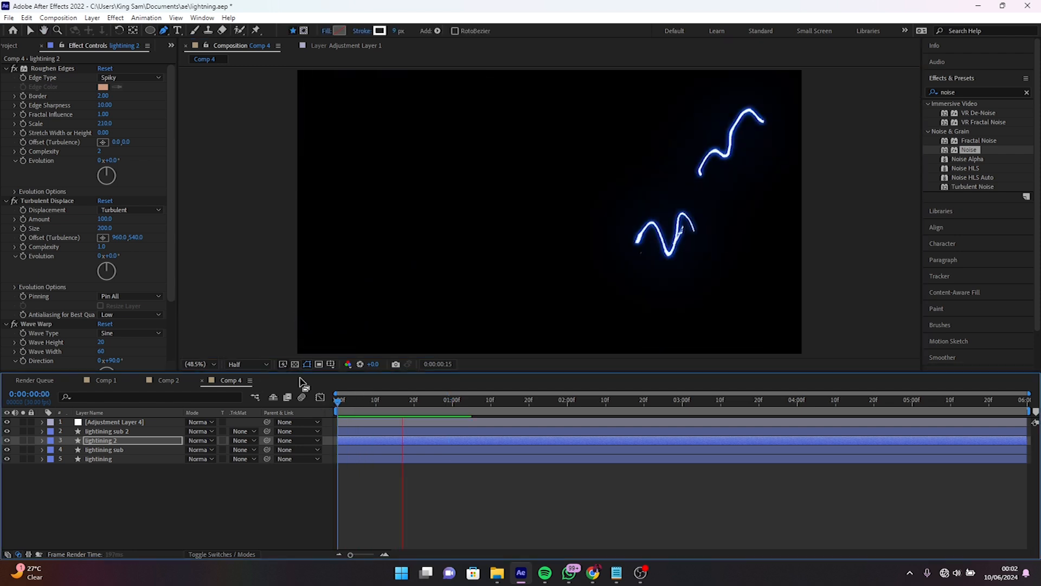
key("space")
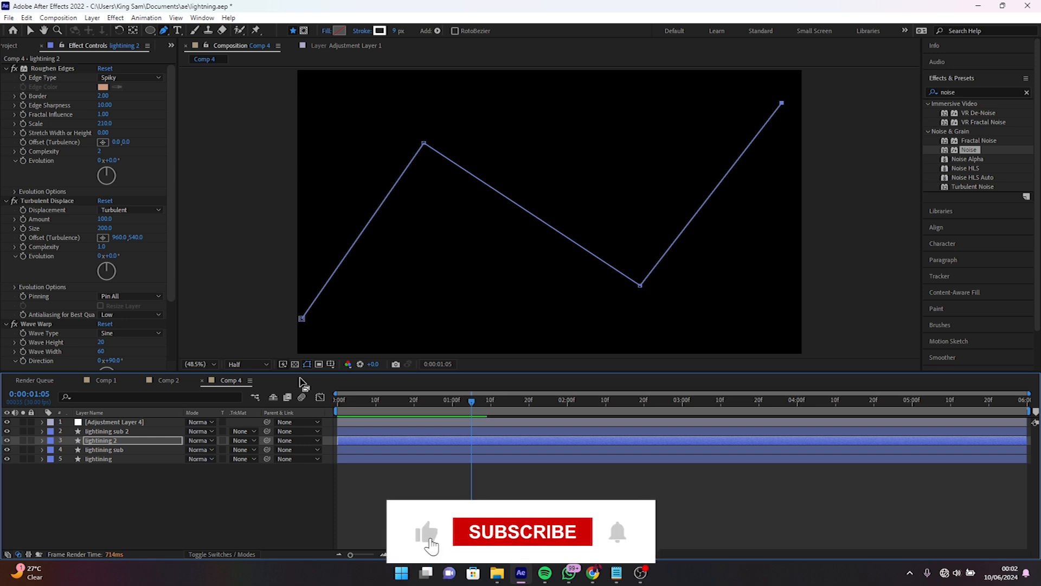
left_click(395, 402)
left_click_drag(395, 402, 383, 402)
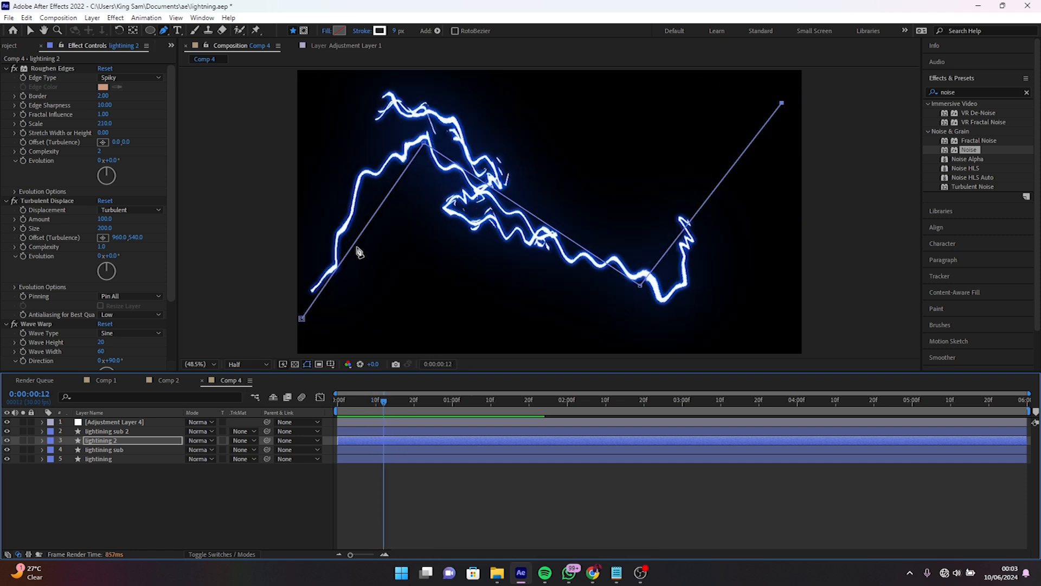
- Duplicate the lightining 2 and lightining sub 2 layers together and clear the selection
left_click(126, 431, "ctrl")
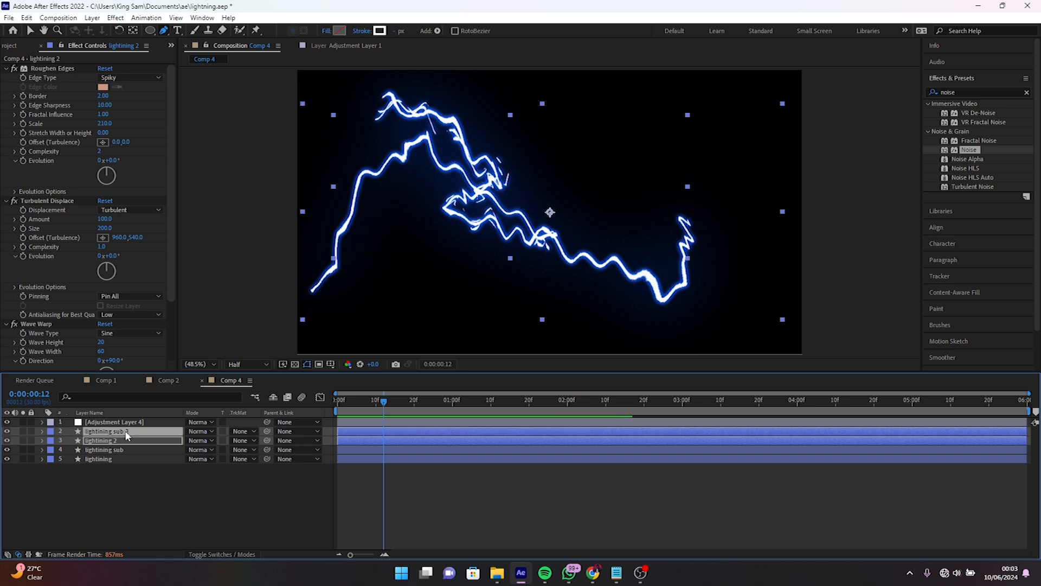
key("ctrl+d")
left_click_drag(126, 442, 126, 437)
left_click(174, 503)
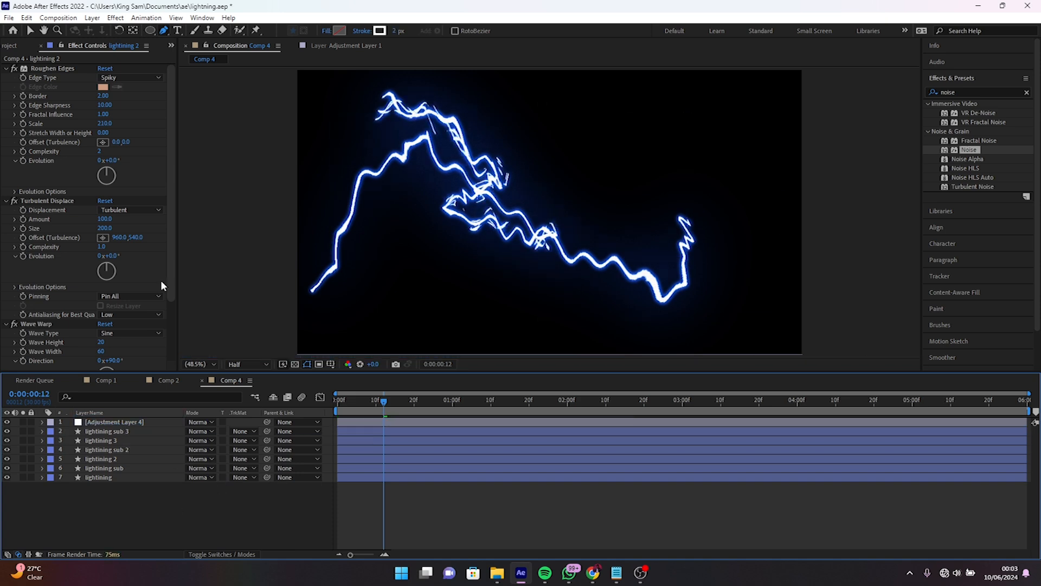
- Draw a large circle with the Ellipse tool in the right half of the composition and convert its ellipse path to a Bezier path
left_click(150, 30)
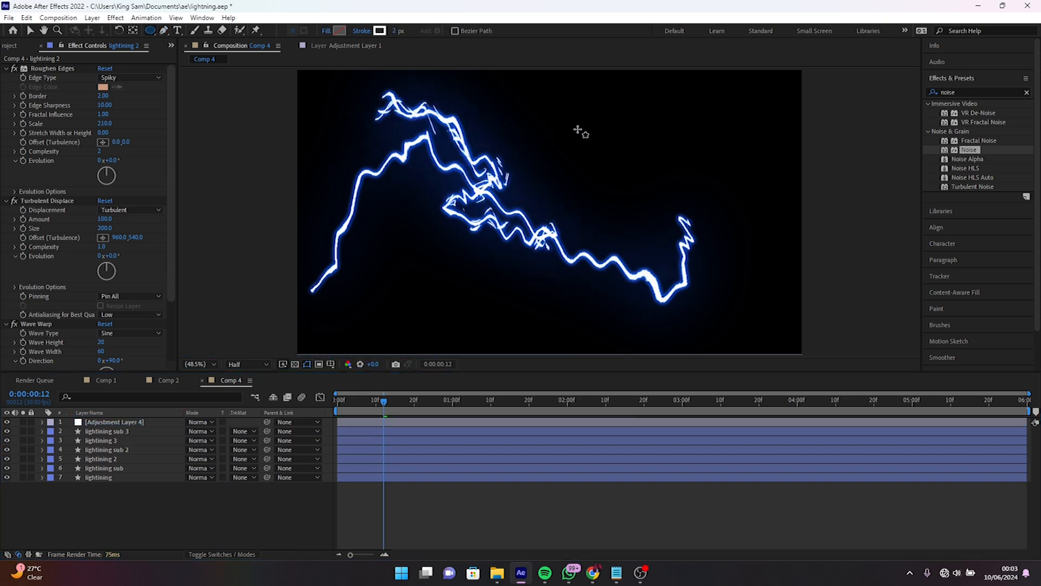
mouse_move(557, 115)
left_mouse_down()
mouse_move(714, 274)
mouse_move(712, 305)
left_mouse_up()
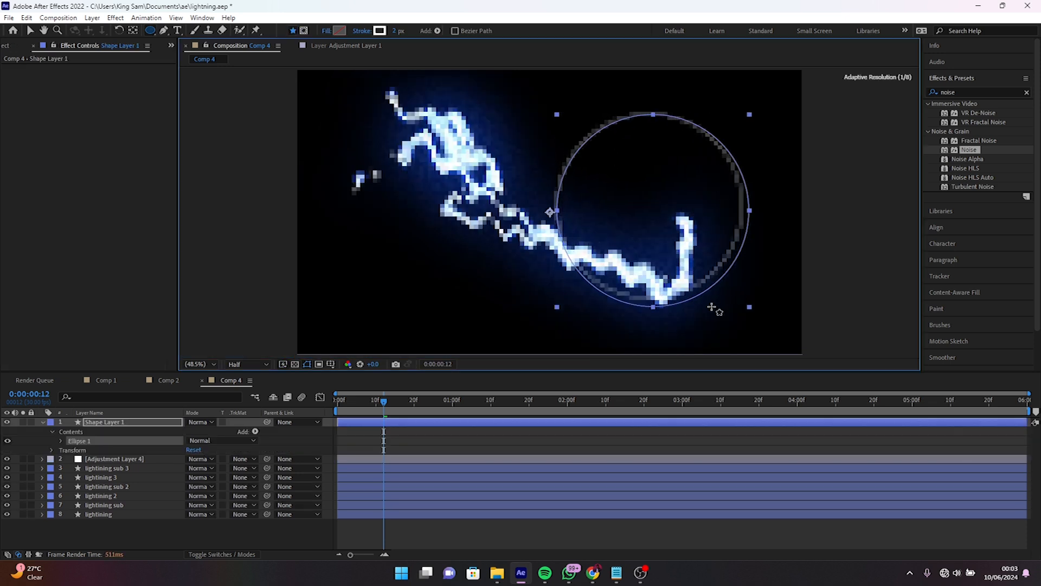
left_click(60, 441)
left_click(70, 450)
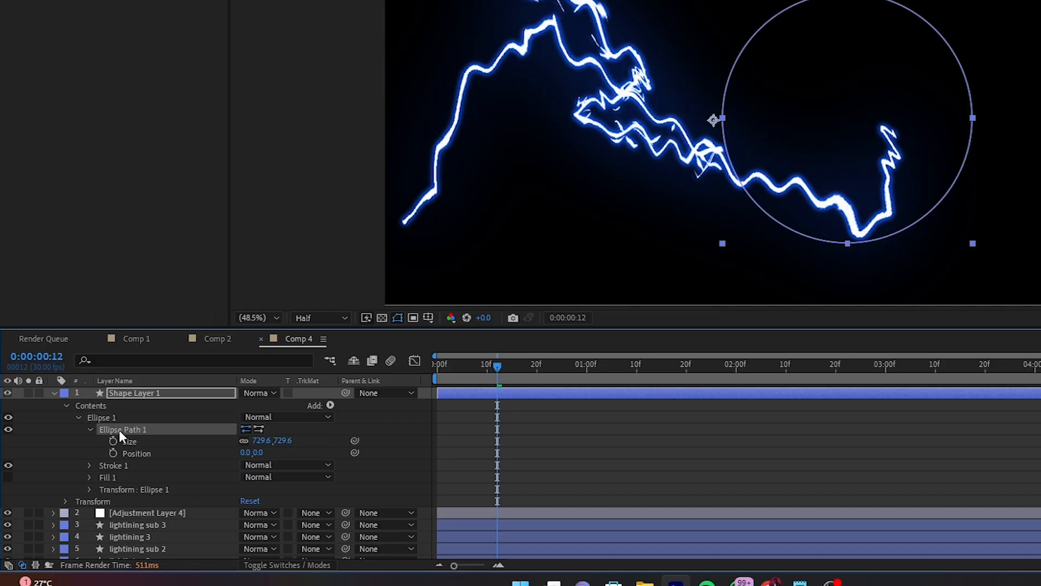
right_click(120, 432)
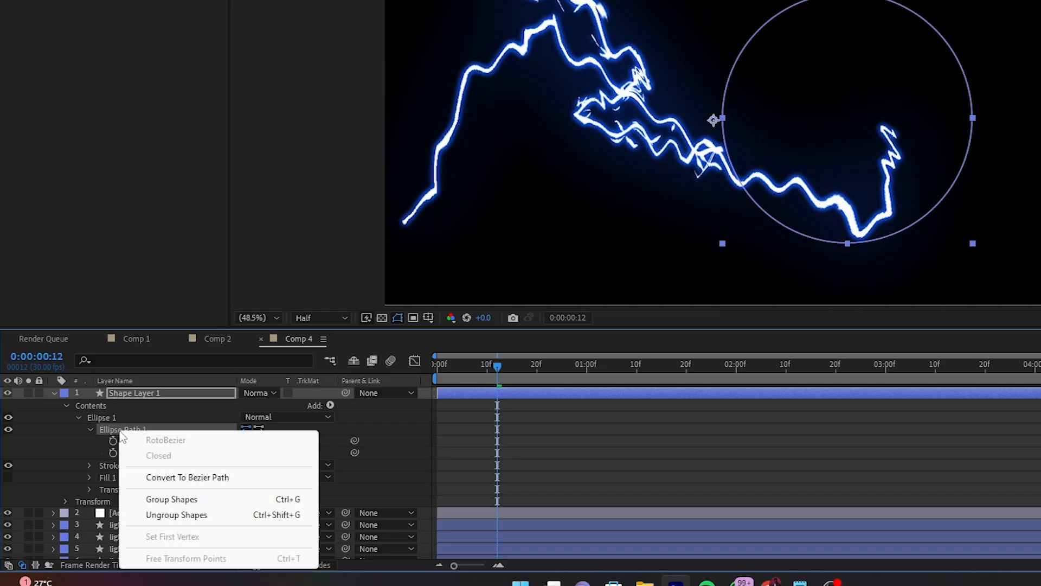
left_click(172, 478)
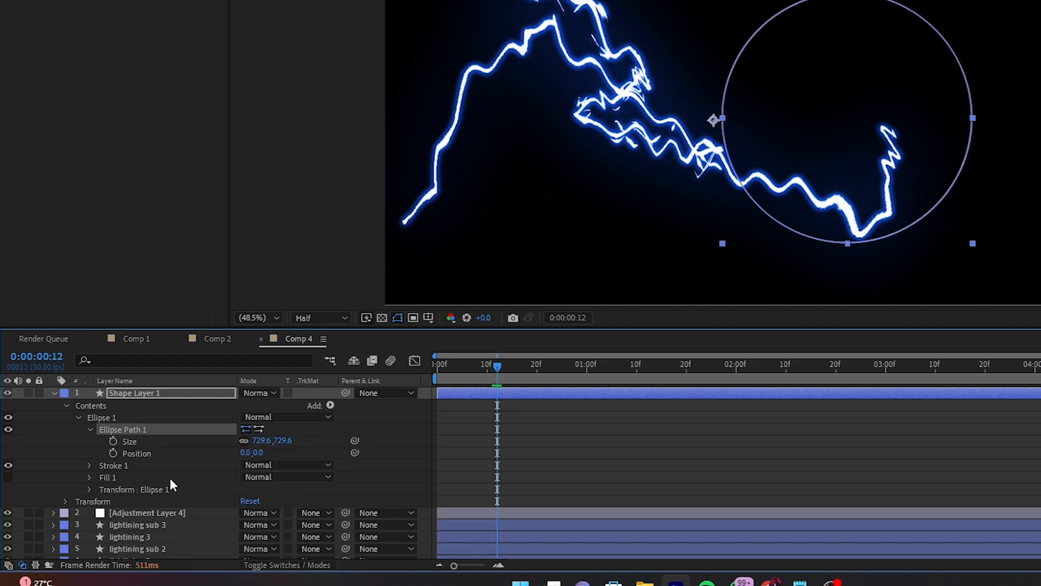
- Copy the circle's Path property and delete the temporary shape layer
left_click(90, 428)
left_click(141, 443)
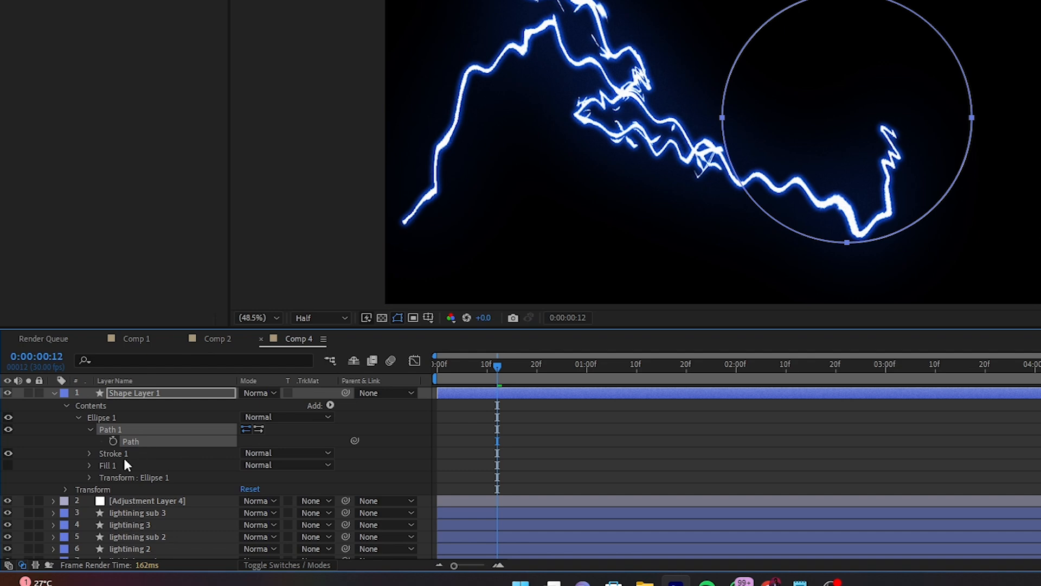
left_click(128, 393)
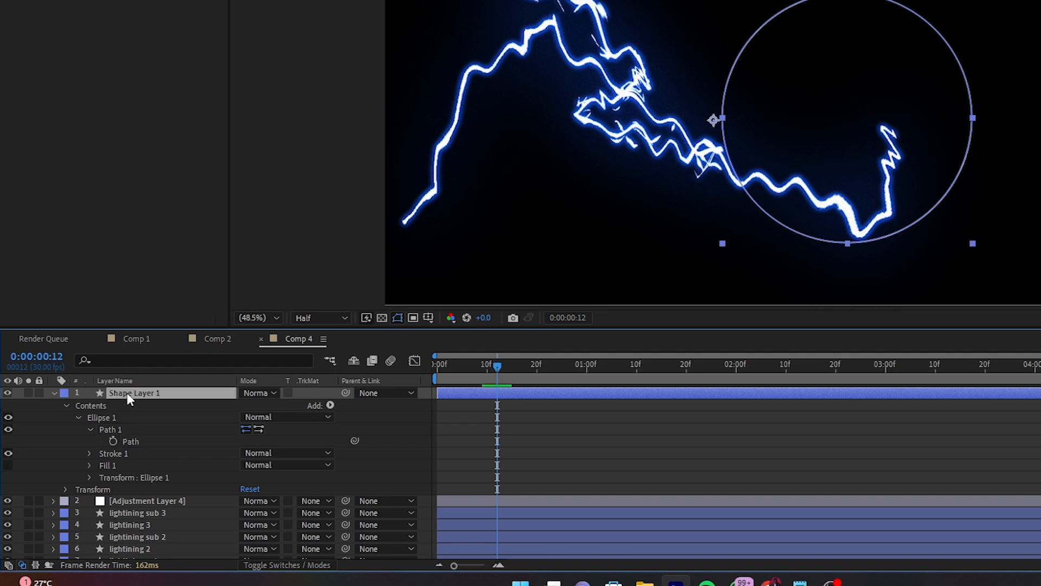
key("Delete")
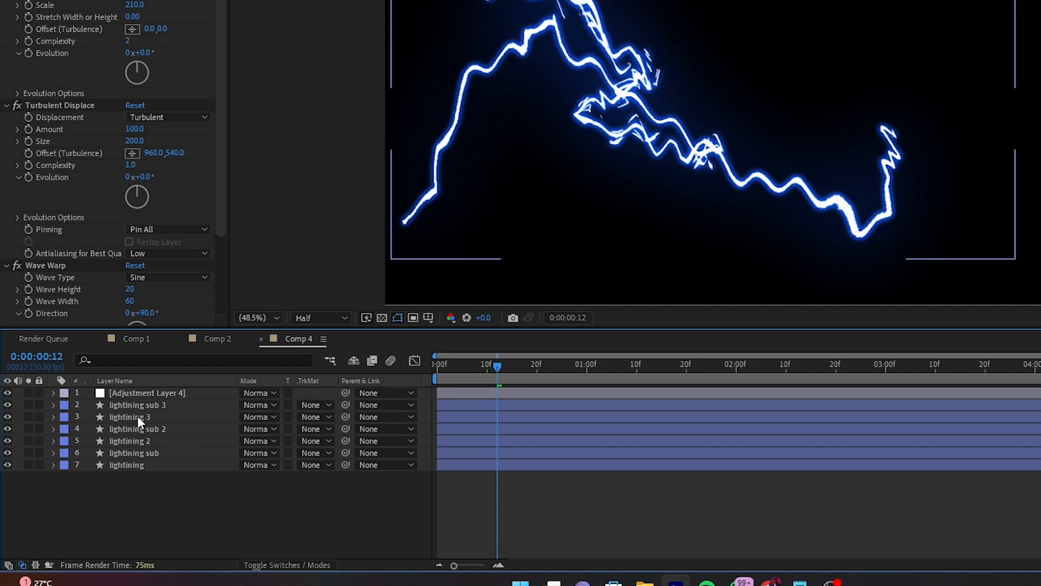
- Paste the copied circle path onto the Path property of Shape 1 in the lightining 3 layer, check the bolt, and collapse the layer
left_click(135, 416)
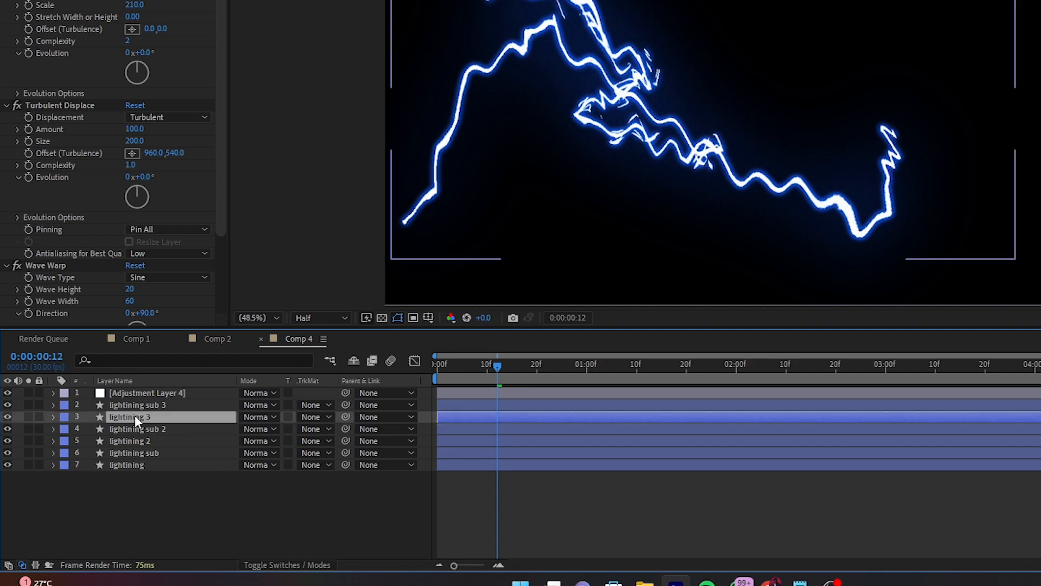
left_click(54, 417)
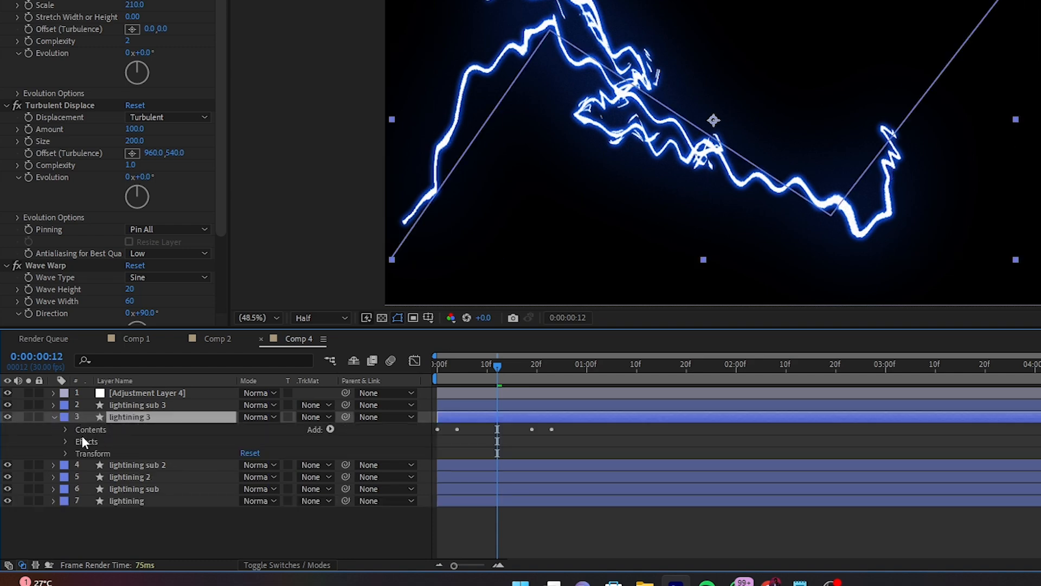
left_click(65, 429)
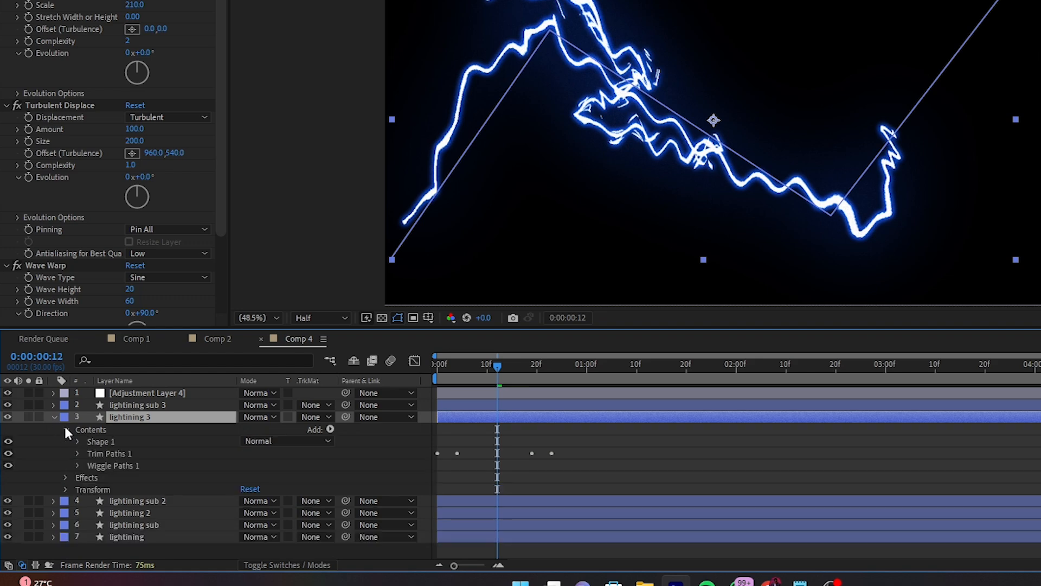
left_click(78, 441)
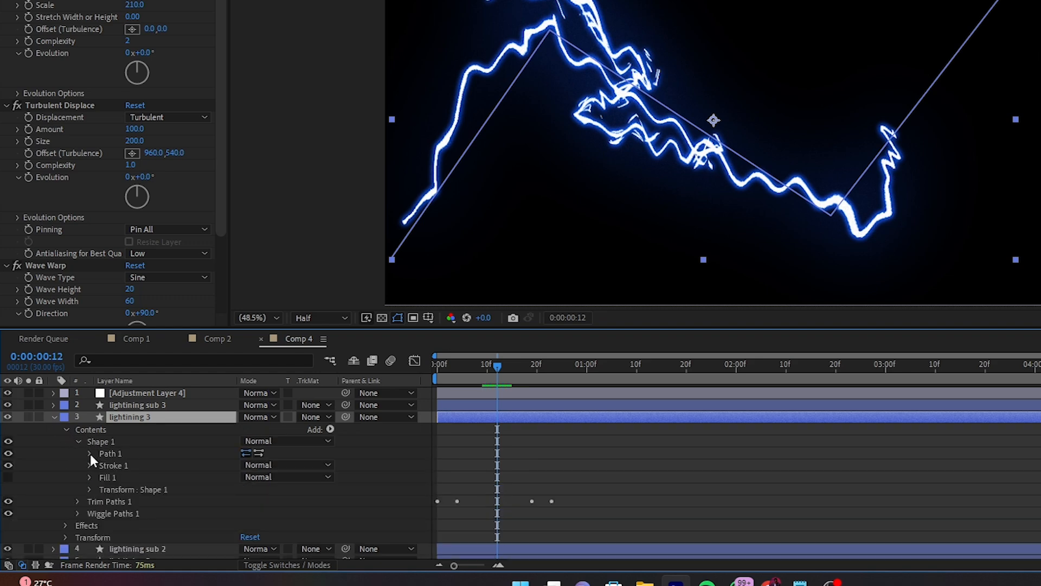
left_click(90, 453)
left_click(129, 466)
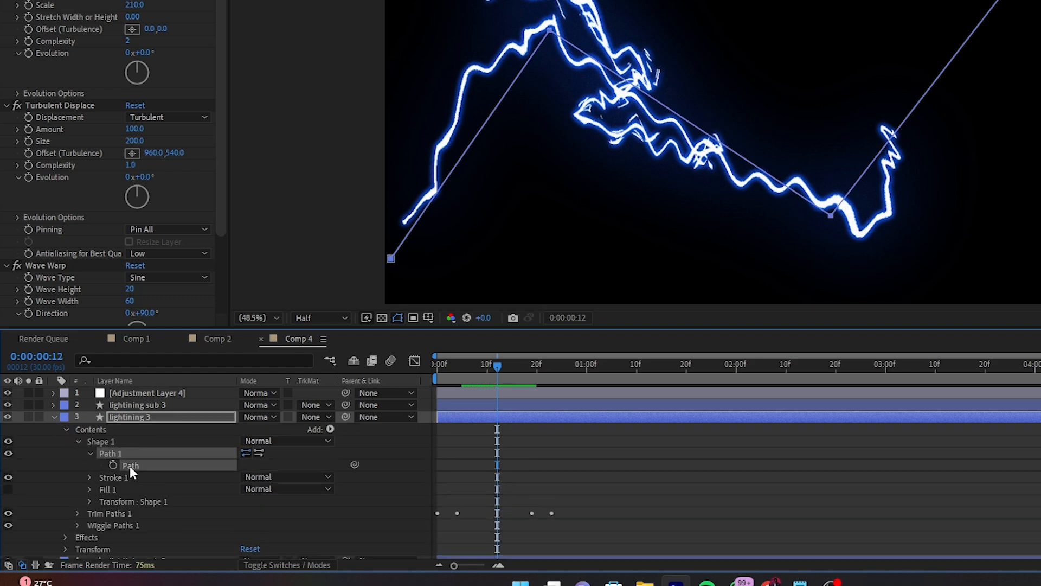
key("ctrl+v")
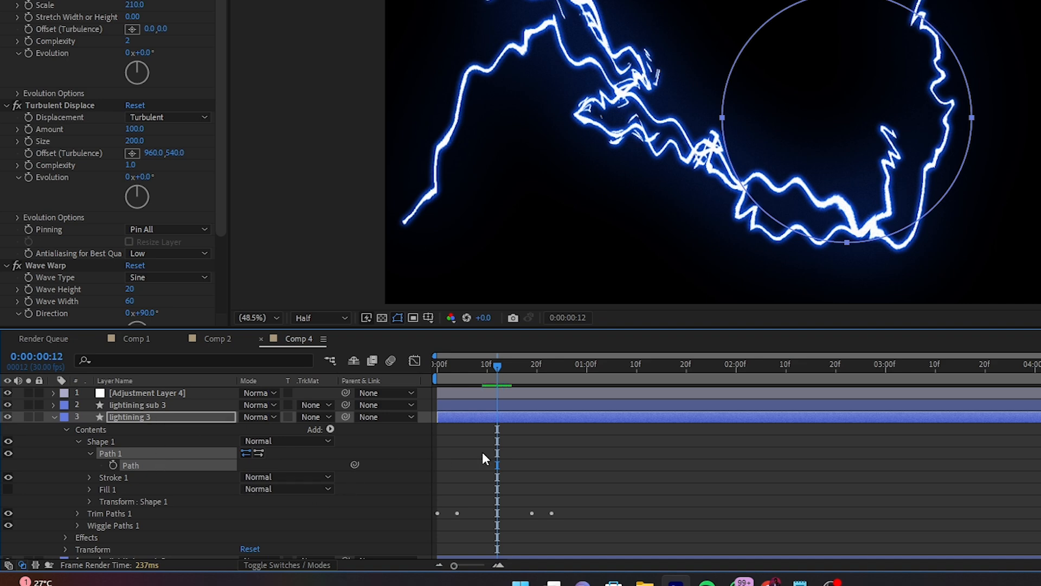
mouse_move(497, 366)
left_mouse_down()
mouse_move(513, 366)
mouse_move(504, 368)
left_mouse_up()
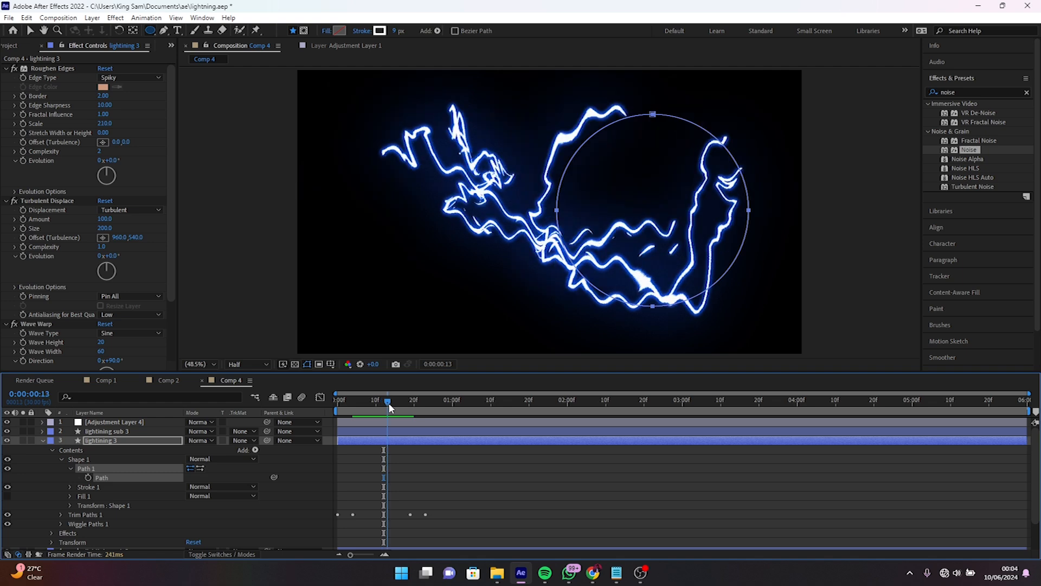
left_click_drag(388, 402, 384, 402)
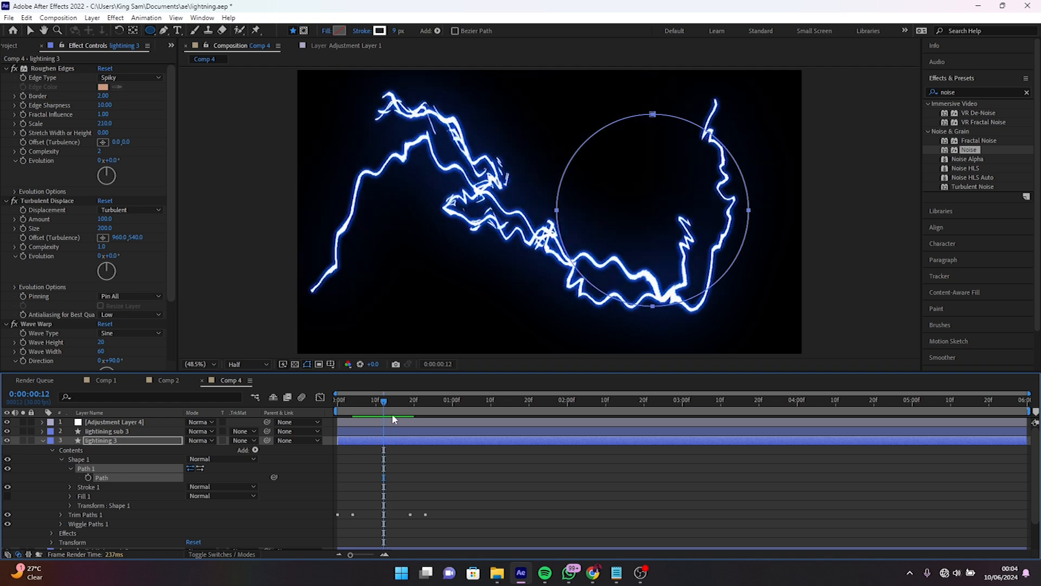
left_click(42, 440)
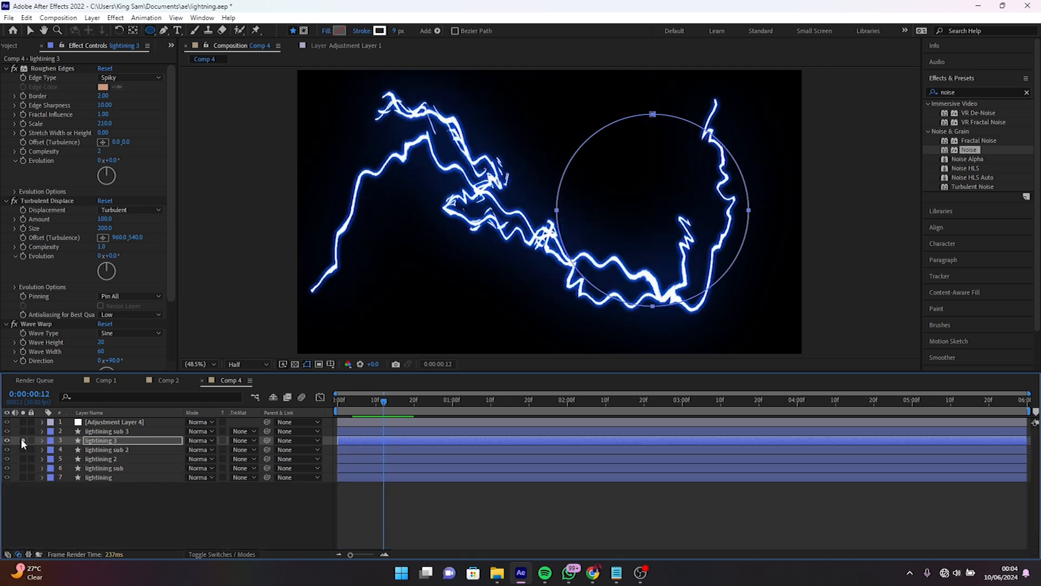
- Solo the lightining 3 layer and set its Turbulent Displace Amount to -13
left_click(21, 439)
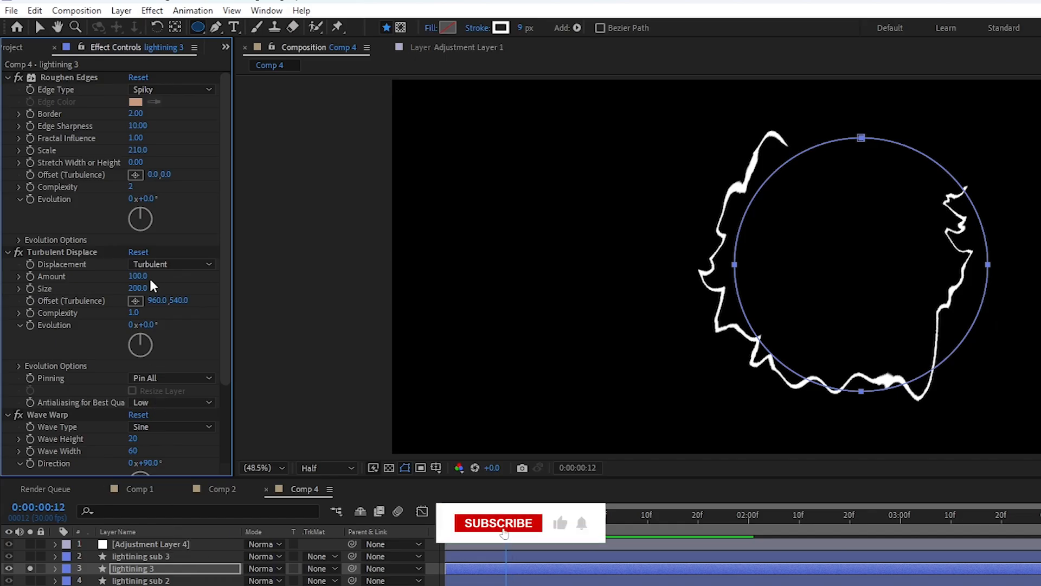
left_click_drag(142, 277, 92, 298)
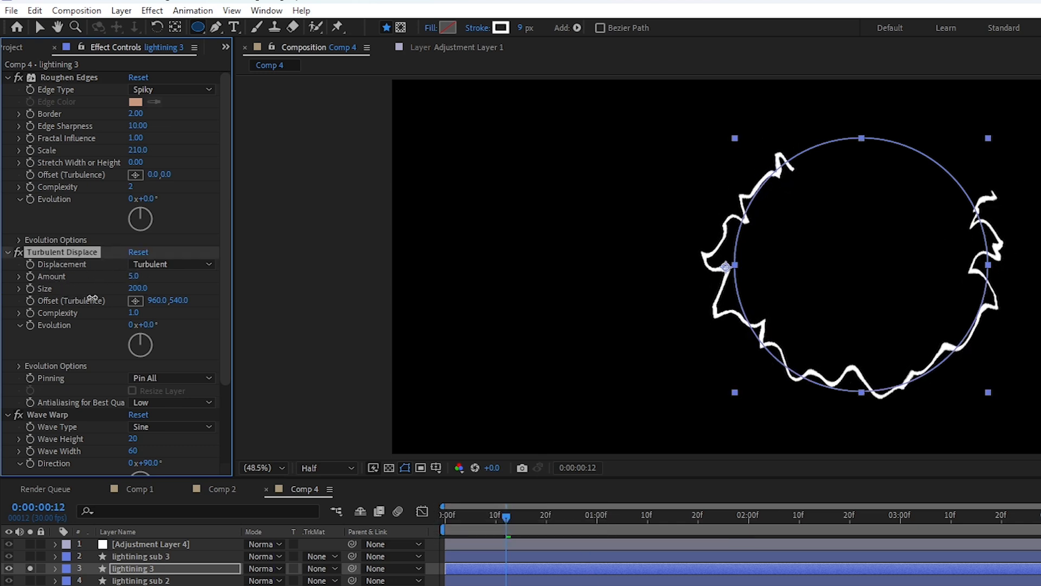
left_click(135, 276)
type("-13")
key("Return")
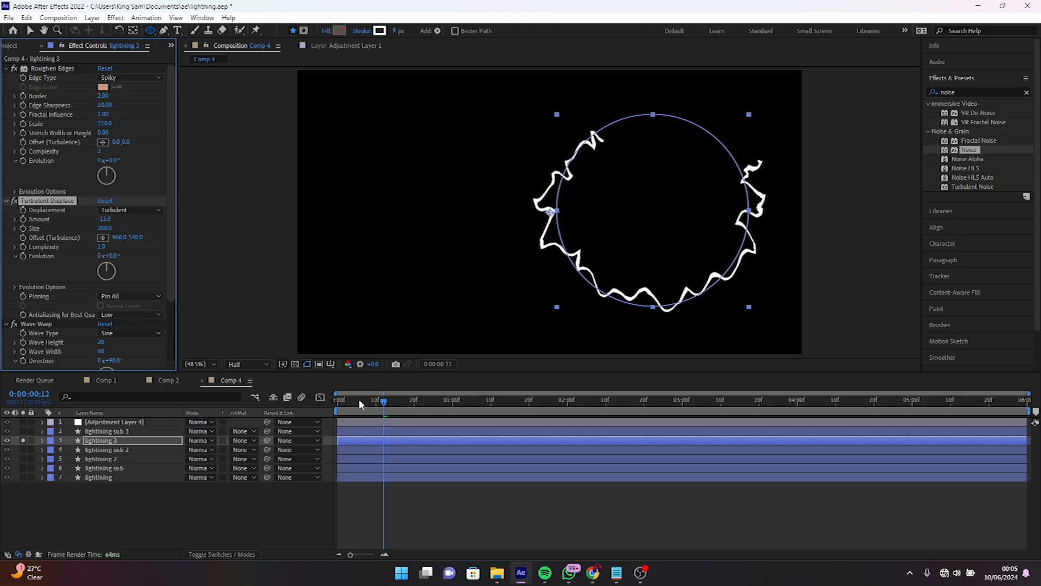
- Preview the soloed circular bolt from the first frame
key("Home")
key("space")
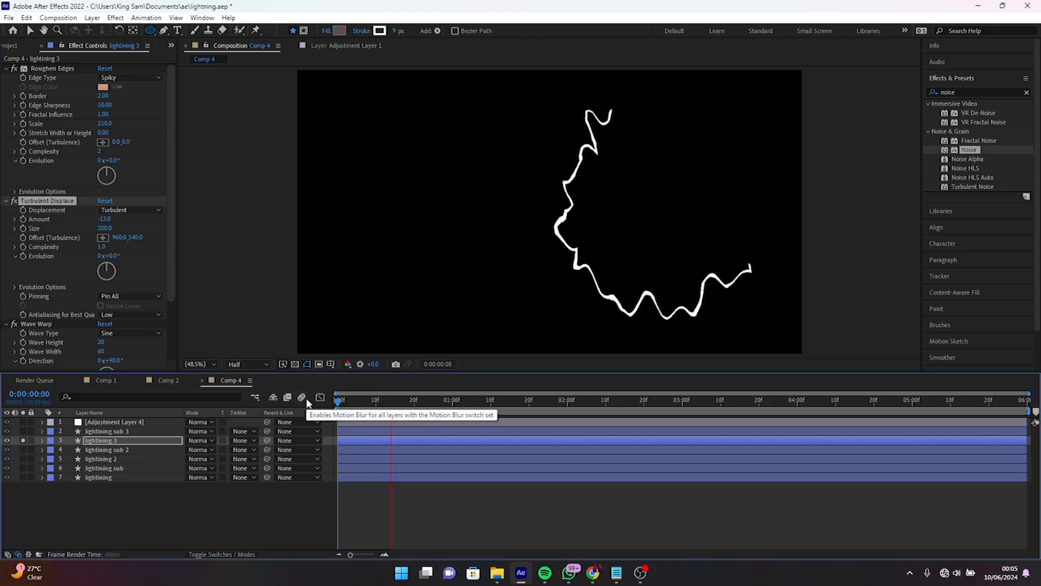
key("space")
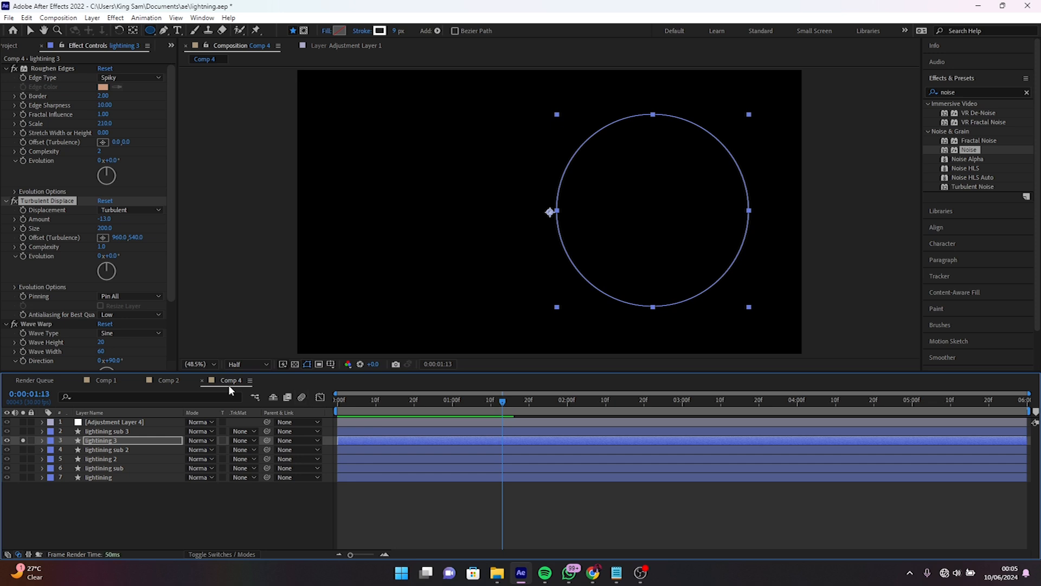